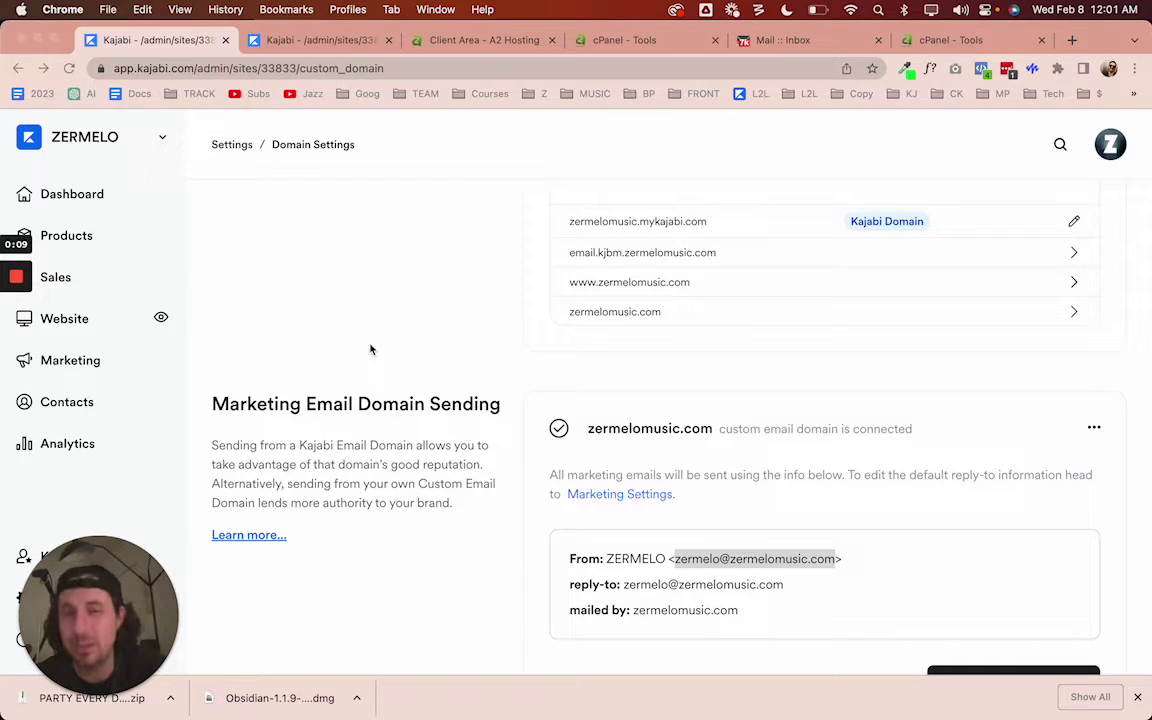
In Kajabi, highlight the zermelomusic.com site domain and the Marketing Email Domain Sending description.
{"action": "scroll", "coordinate": [370, 349], "scroll_direction": "up", "scroll_amount": 5}
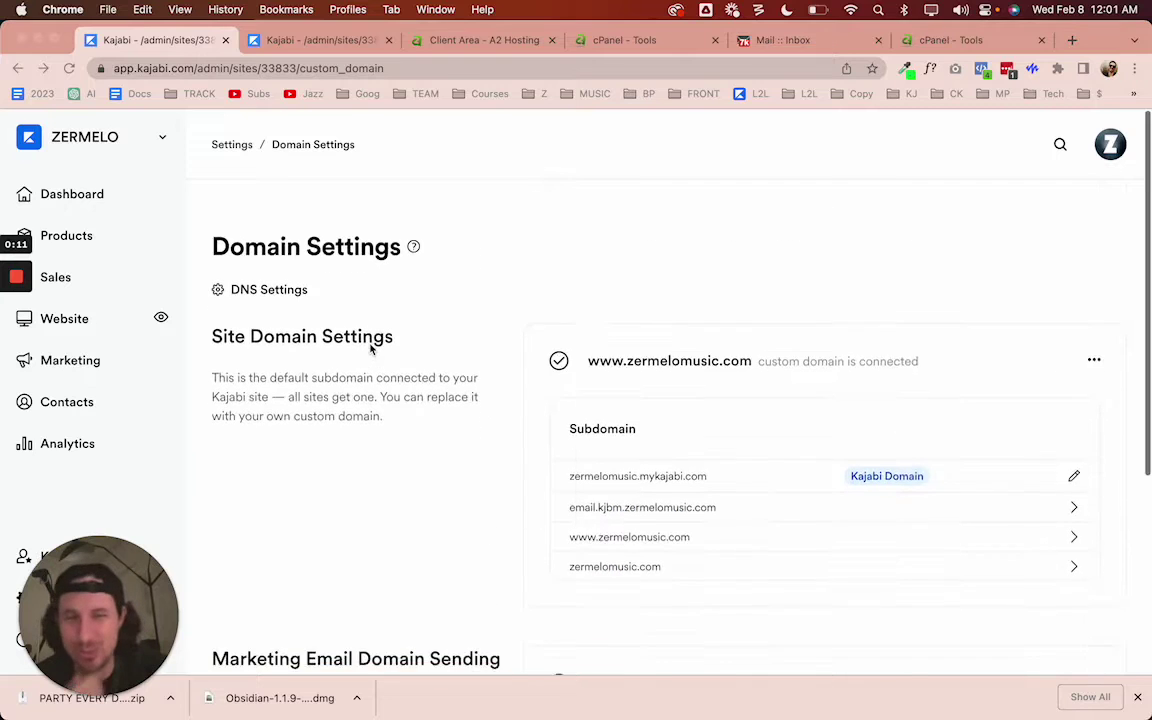
{"action": "scroll", "coordinate": [370, 349], "scroll_direction": "down", "scroll_amount": 1}
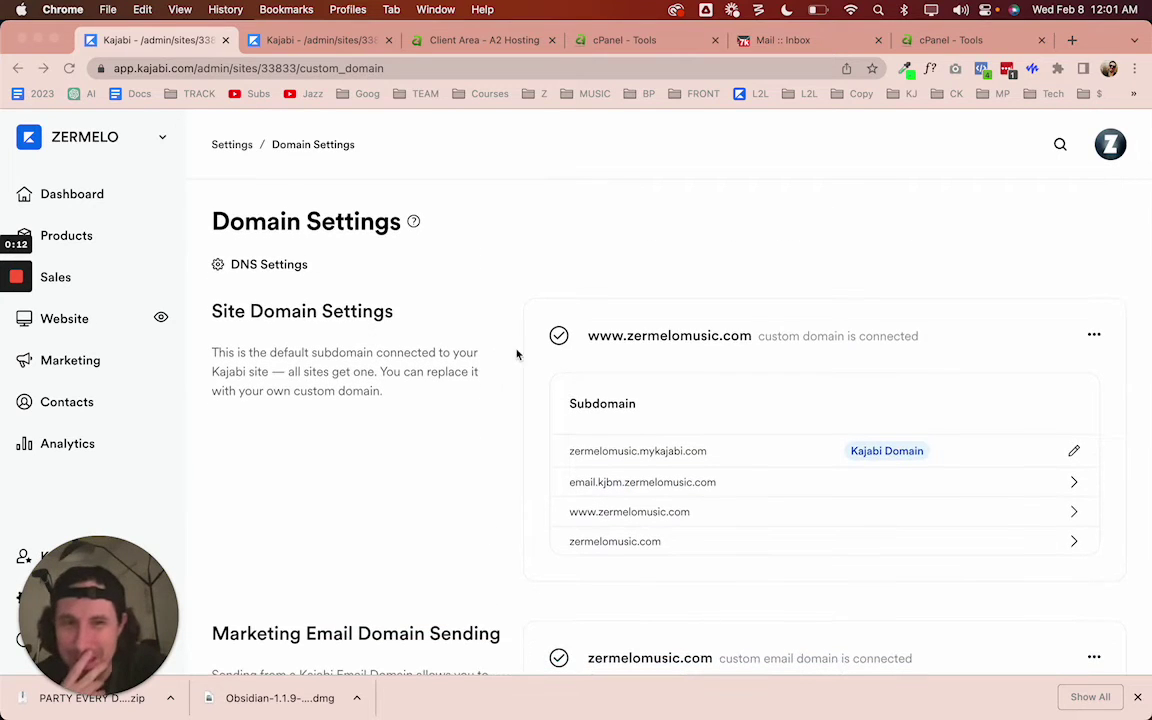
{"action": "left_click_drag", "start_coordinate": [627, 336], "coordinate": [712, 334]}
{"action": "left_click", "coordinate": [631, 334]}
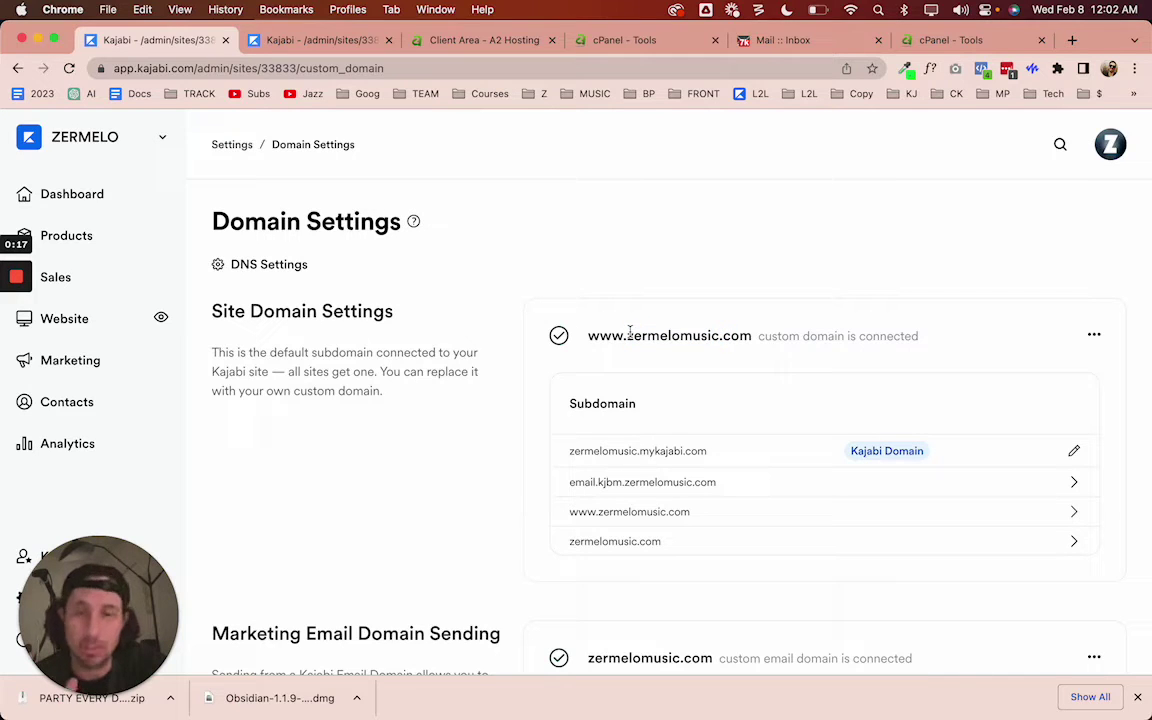
{"action": "left_click_drag", "start_coordinate": [629, 334], "coordinate": [755, 335]}
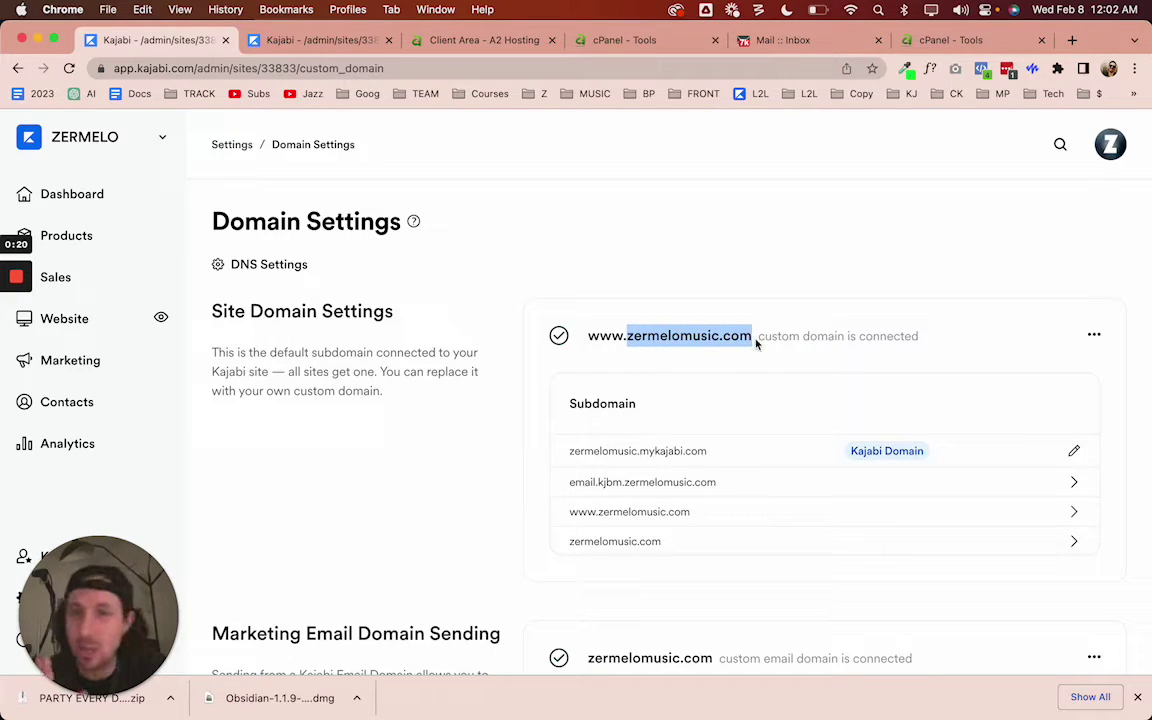
{"action": "left_click", "coordinate": [692, 310]}
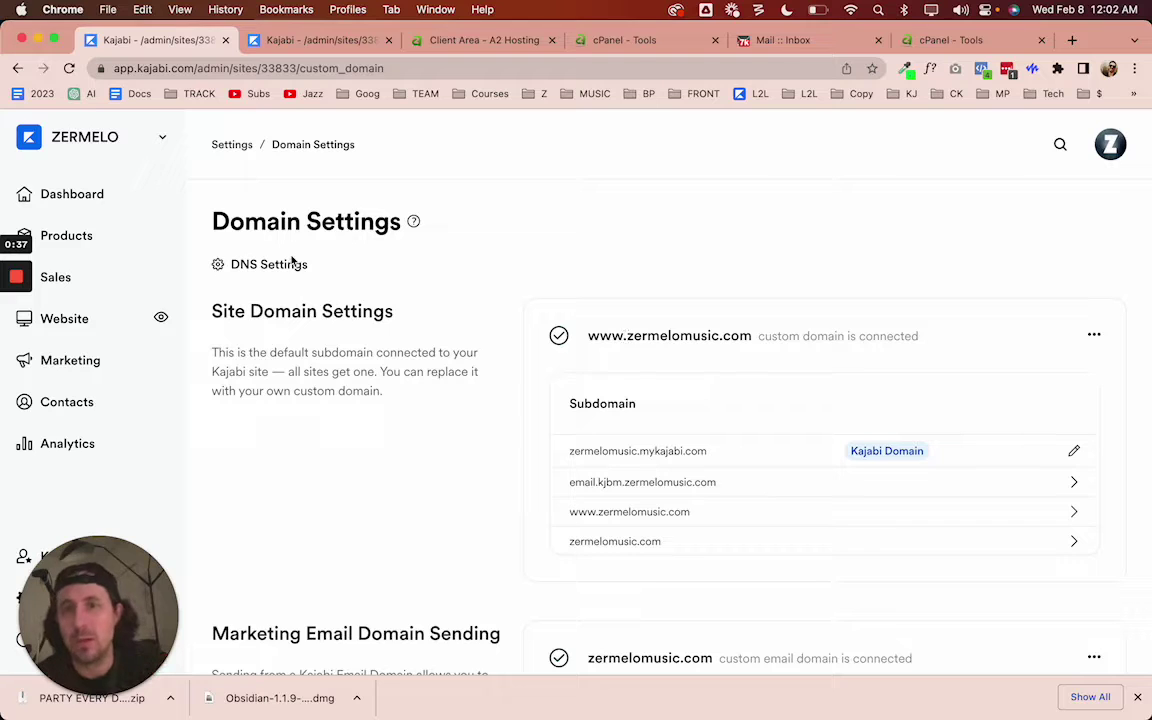
{"action": "left_click_drag", "start_coordinate": [211, 224], "coordinate": [576, 393]}
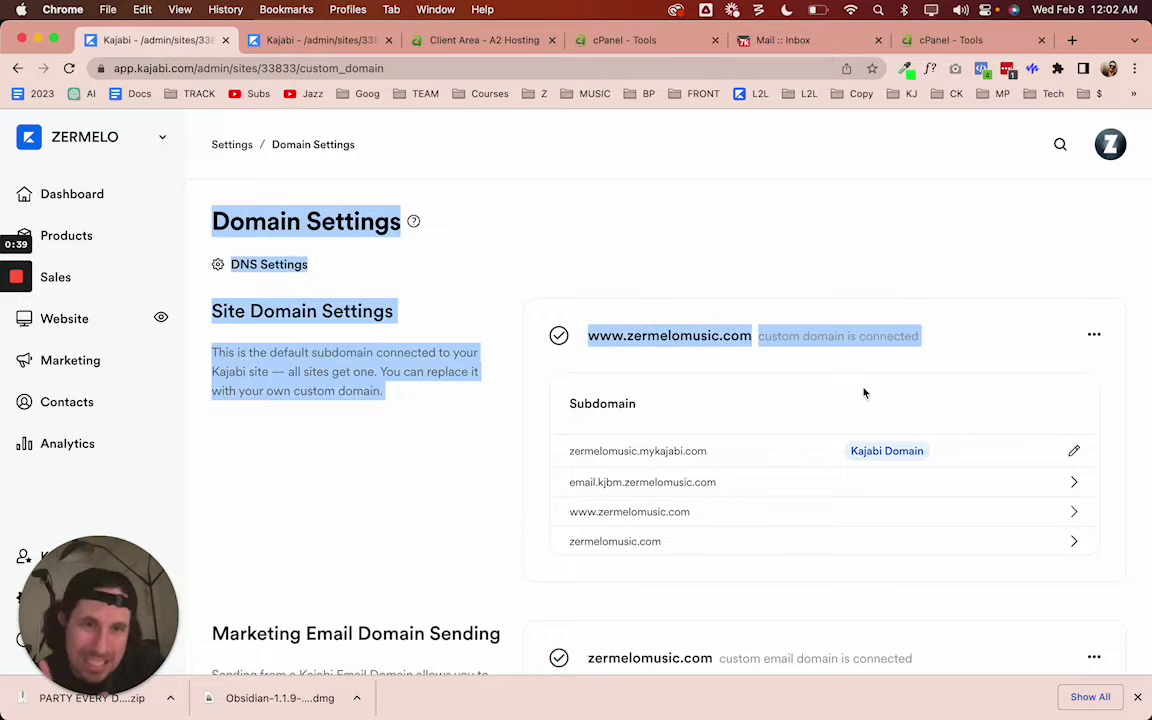
{"action": "scroll", "coordinate": [416, 393], "scroll_direction": "down", "scroll_amount": 5}
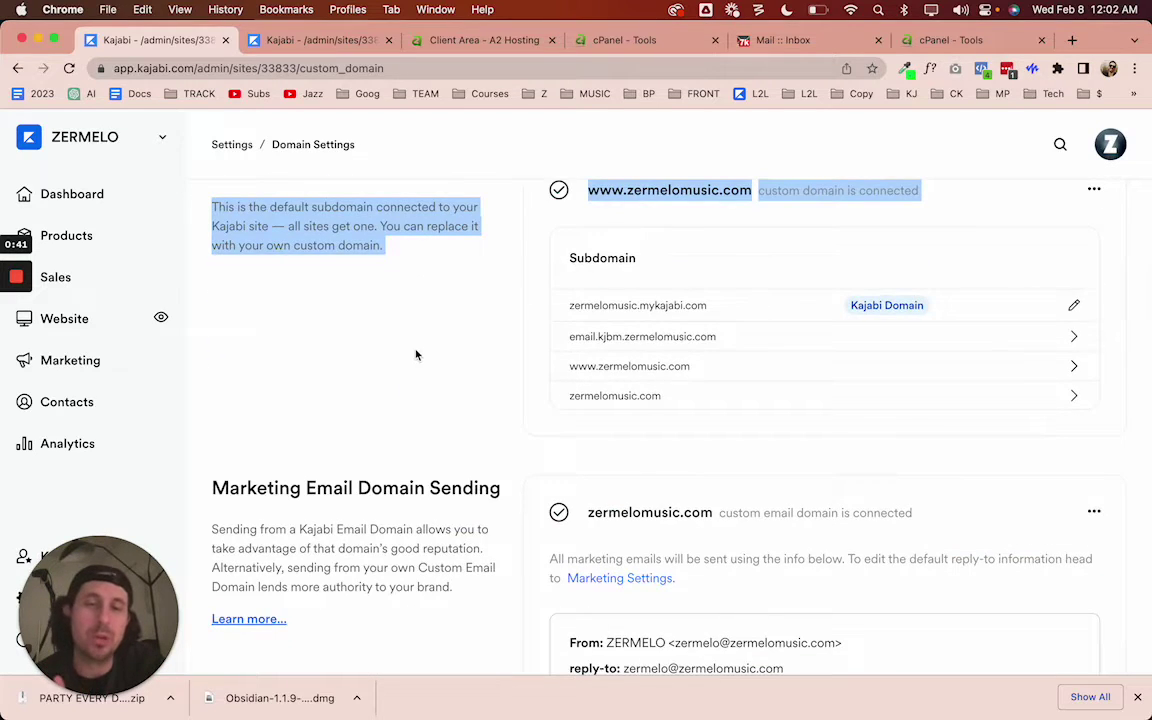
{"action": "left_click_drag", "start_coordinate": [211, 329], "coordinate": [532, 362]}
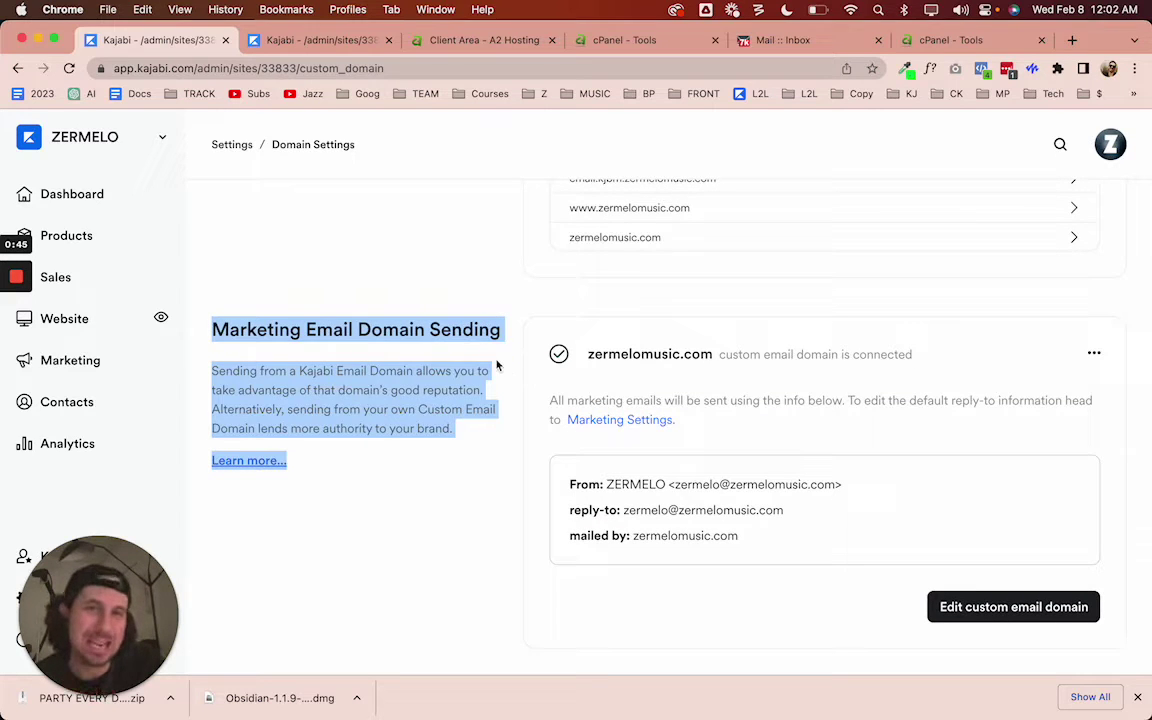
{"action": "left_click", "coordinate": [495, 367]}
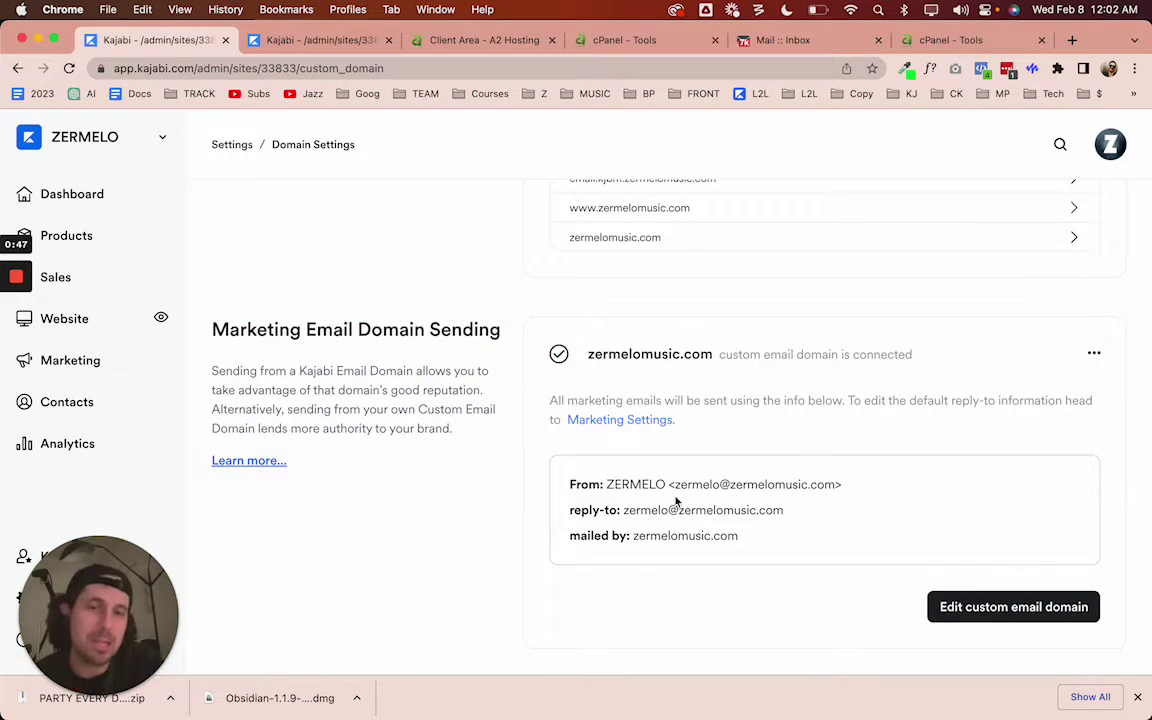
{"action": "left_click_drag", "start_coordinate": [674, 485], "coordinate": [835, 486]}
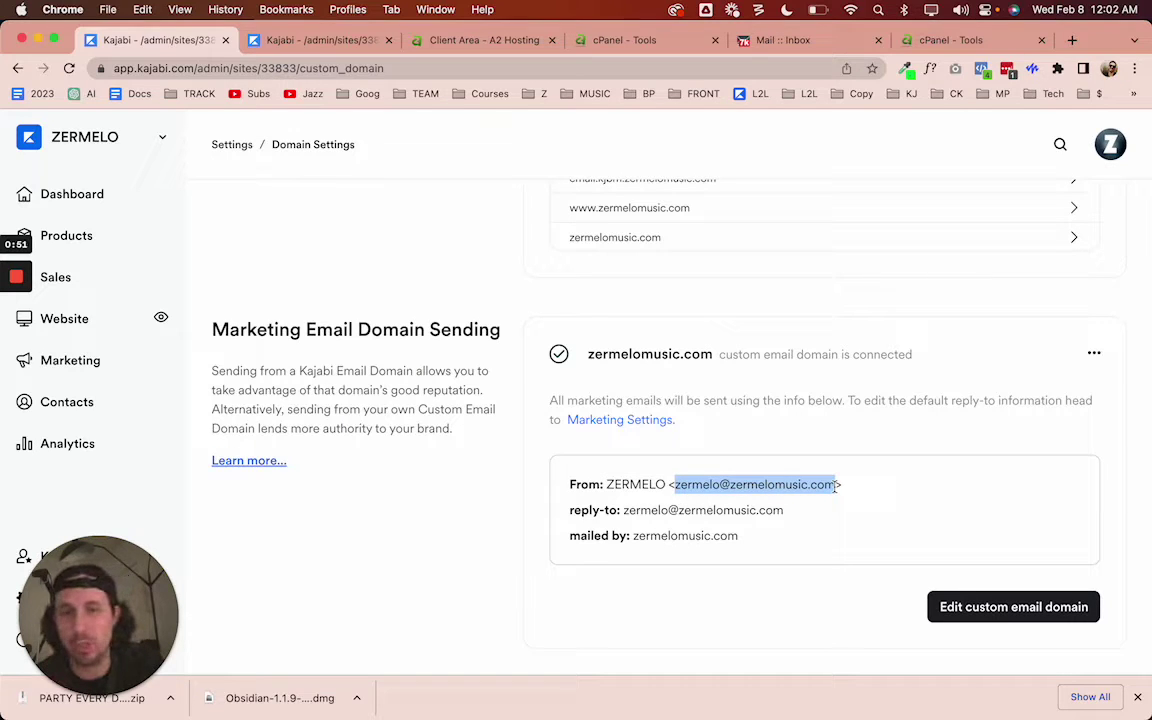
{"action": "left_click", "coordinate": [834, 485]}
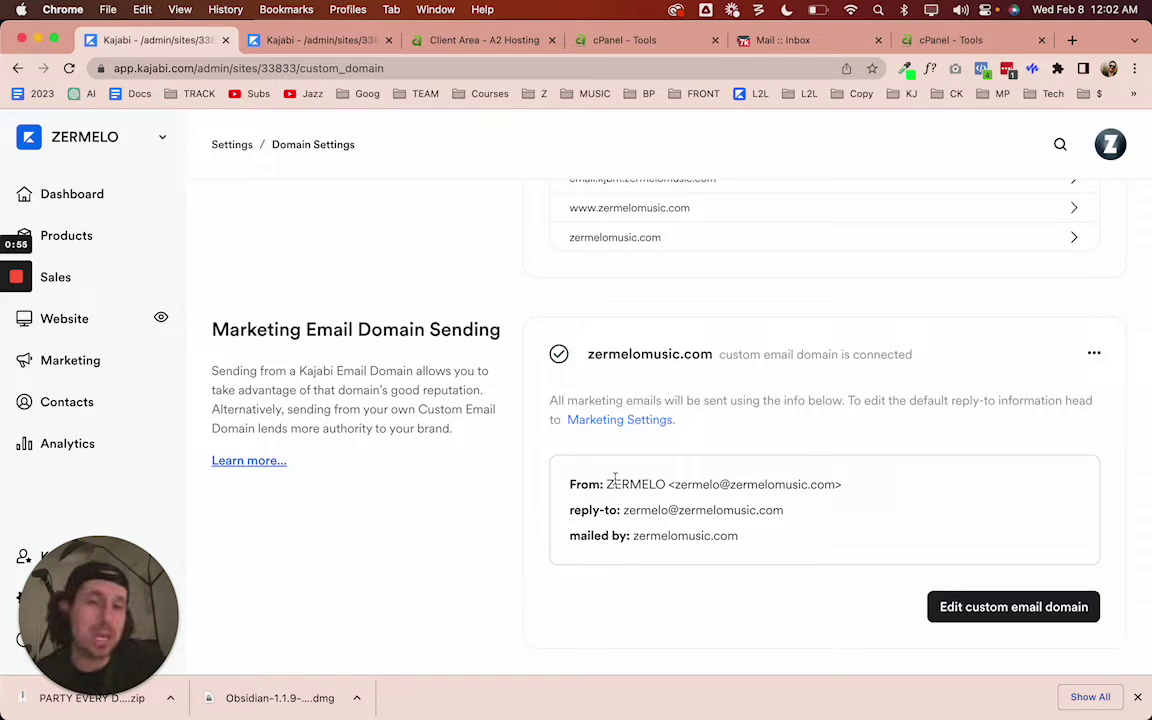
Point out the From sending address, the reply-to line and the Marketing Email Domain Sending text.
{"action": "left_click_drag", "start_coordinate": [567, 484], "coordinate": [771, 540]}
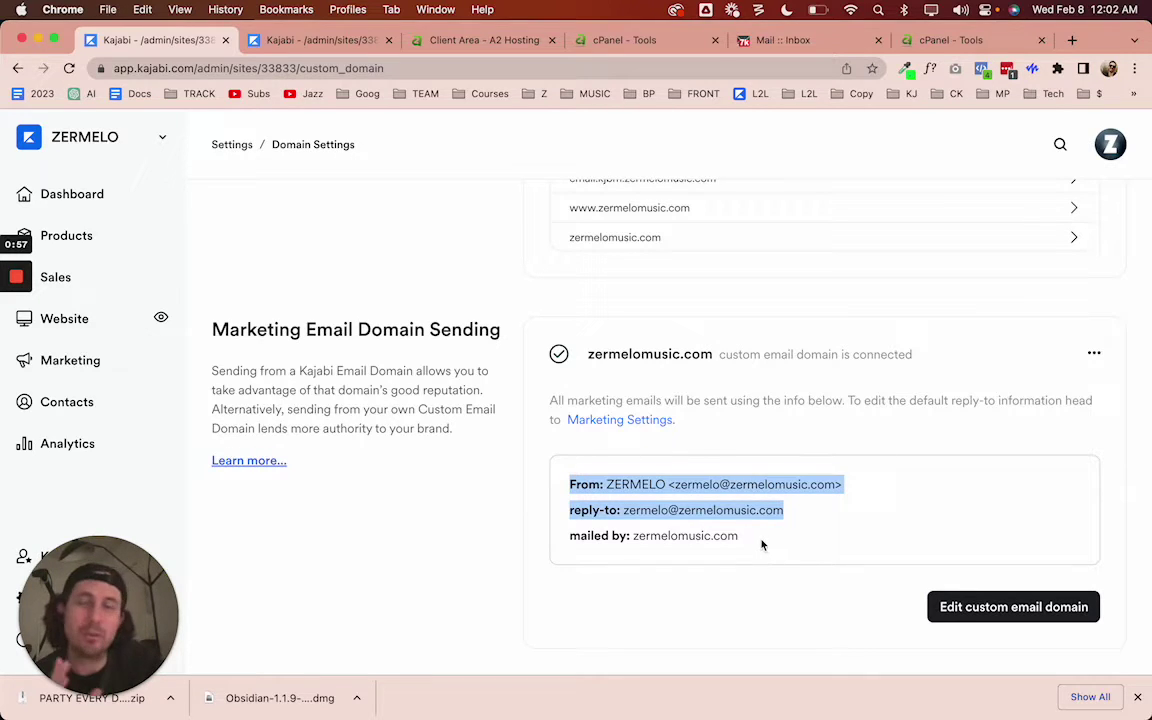
{"action": "left_click", "coordinate": [761, 543]}
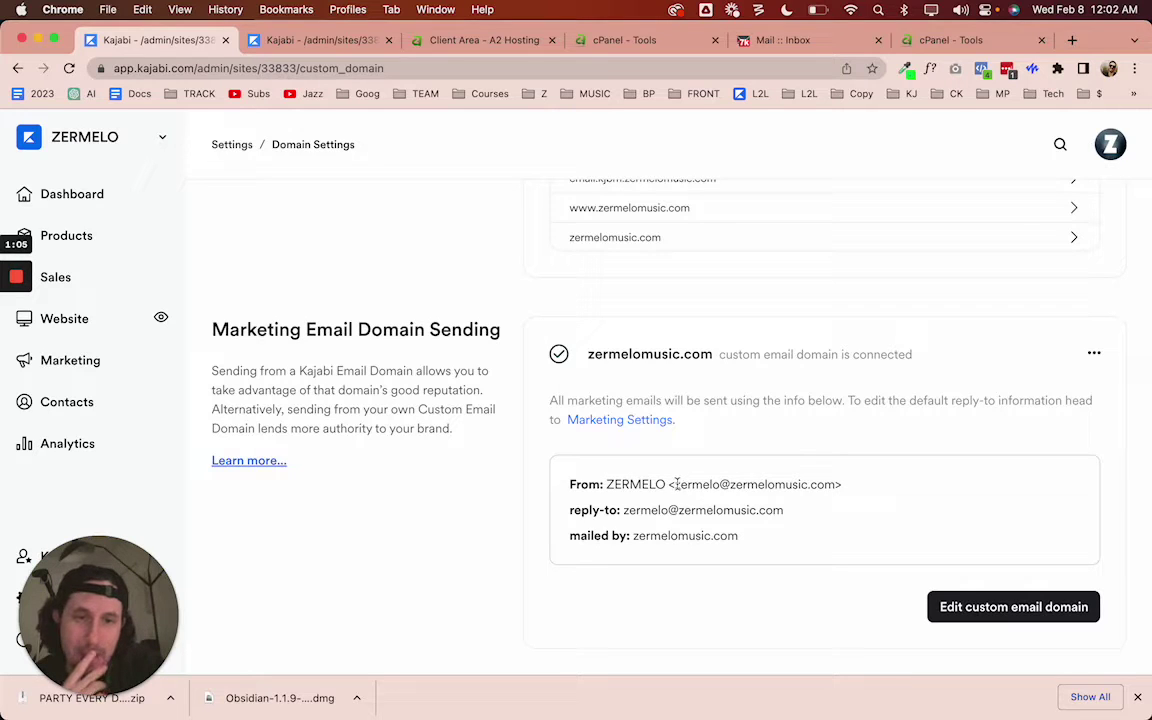
{"action": "left_click_drag", "start_coordinate": [673, 484], "coordinate": [836, 486]}
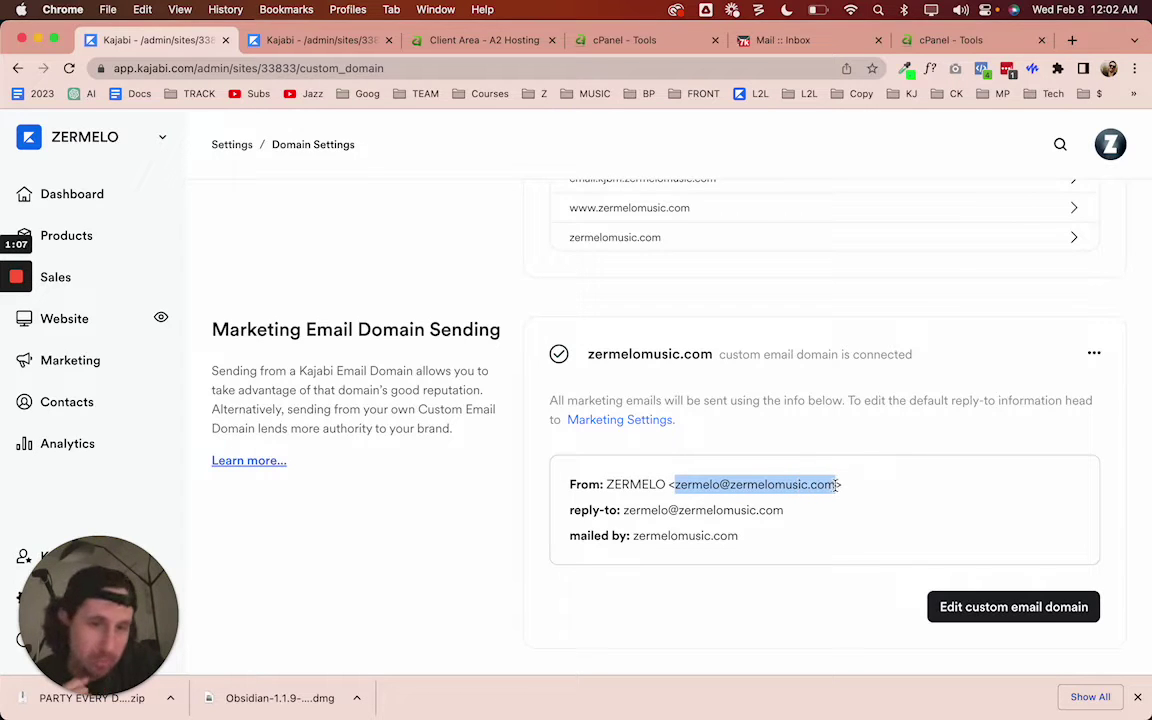
{"action": "left_click", "coordinate": [755, 498]}
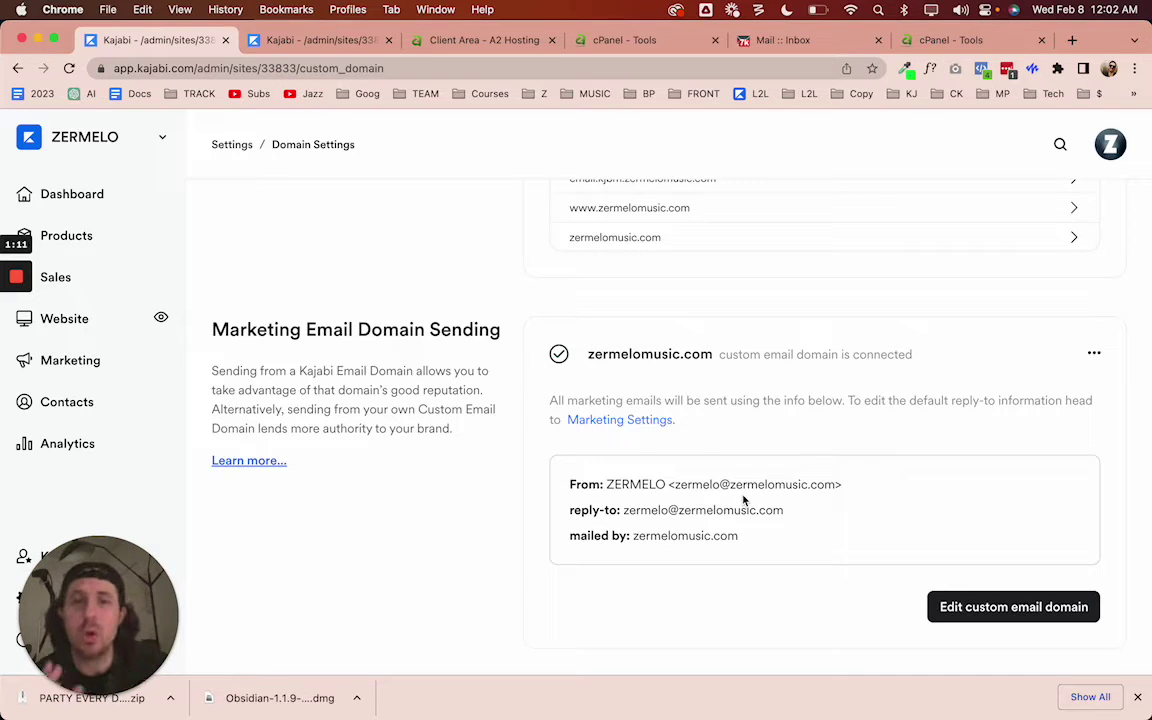
{"action": "left_click_drag", "start_coordinate": [211, 329], "coordinate": [504, 334]}
{"action": "left_click", "coordinate": [504, 334]}
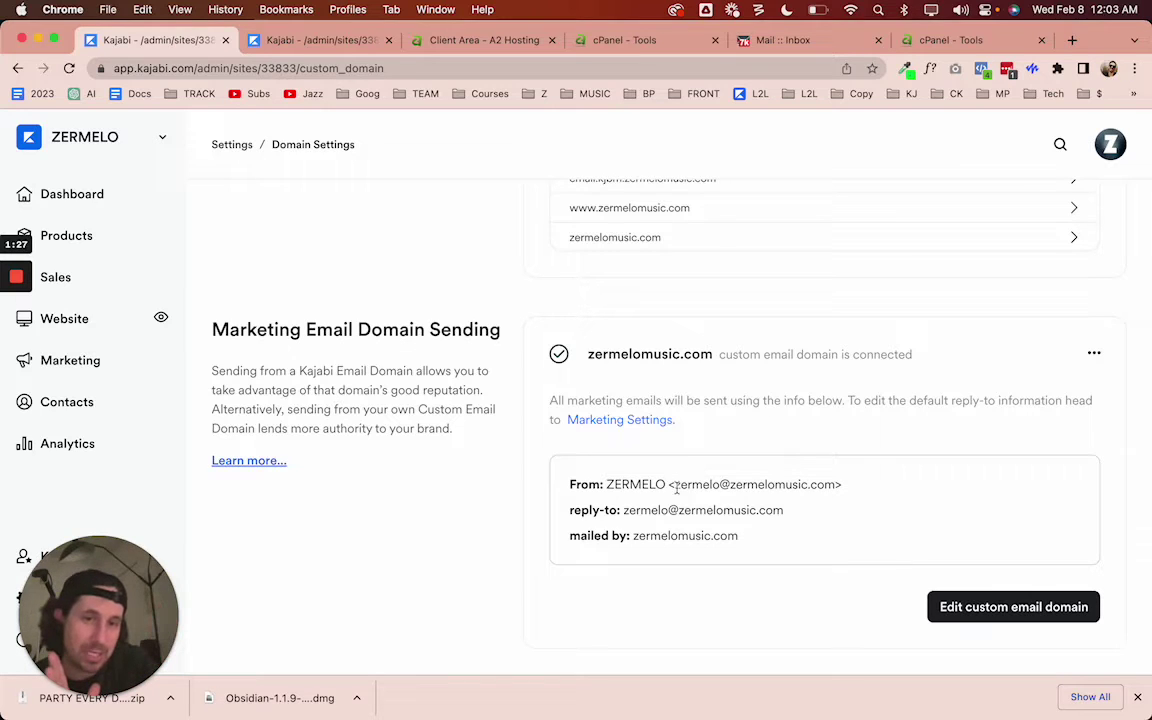
{"action": "left_click_drag", "start_coordinate": [672, 484], "coordinate": [836, 487]}
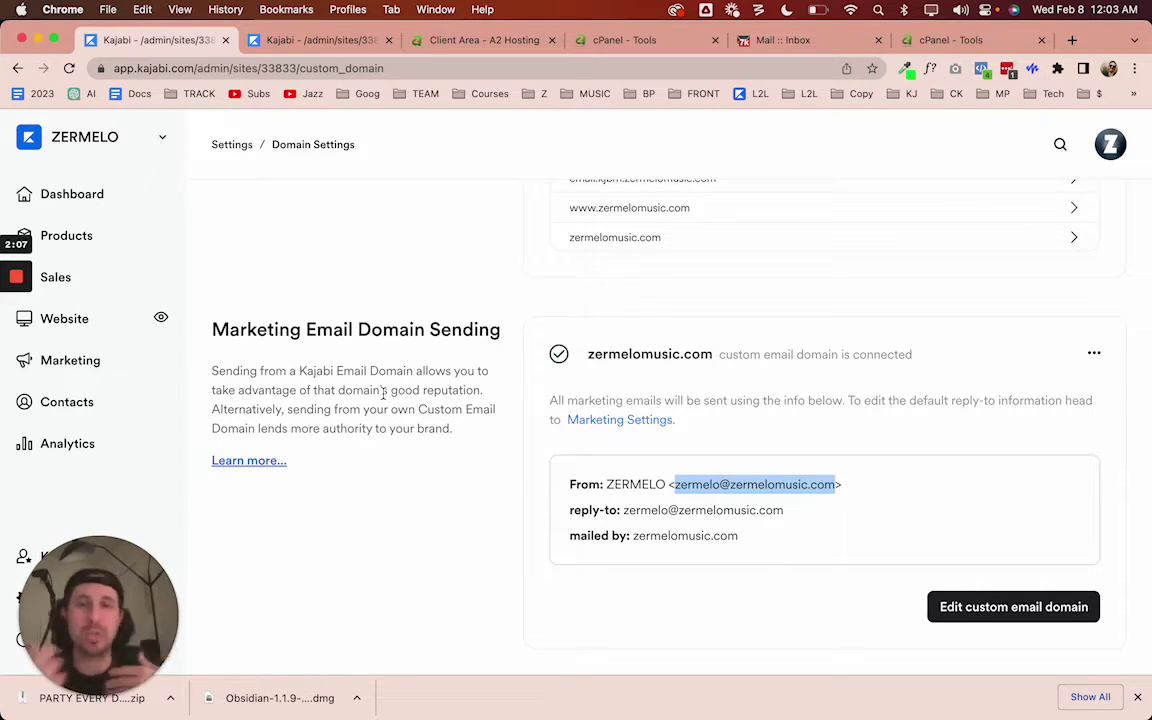
{"action": "left_click", "coordinate": [677, 484]}
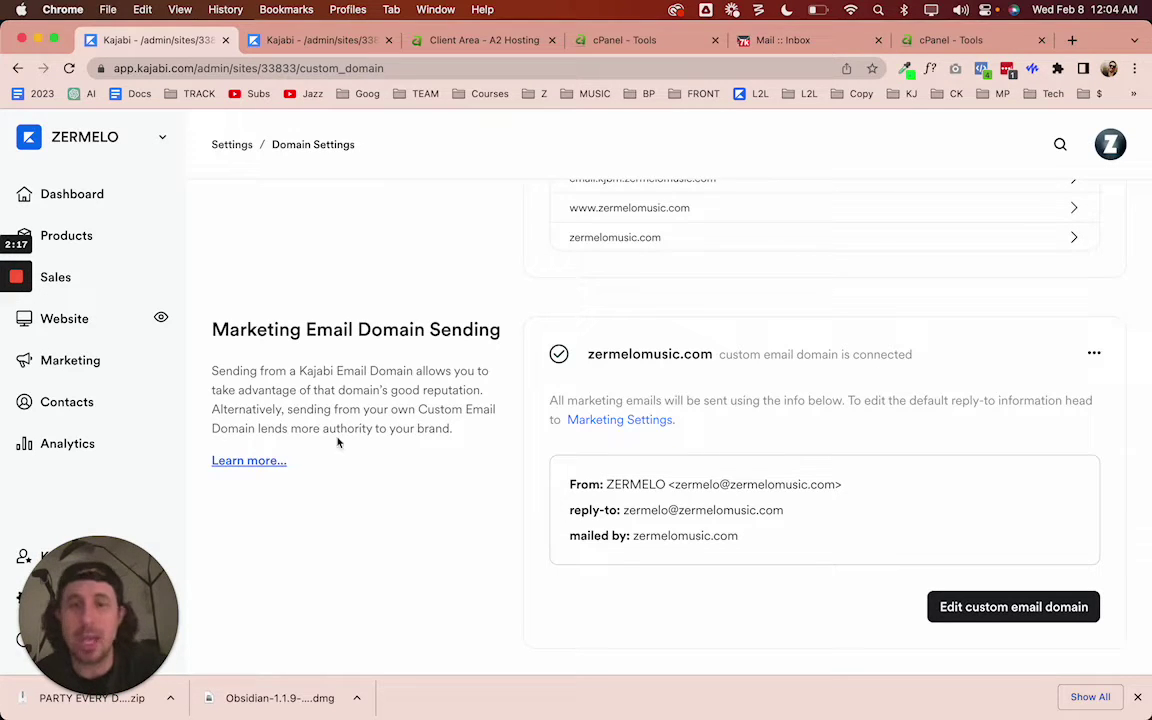
{"action": "left_click_drag", "start_coordinate": [327, 470], "coordinate": [190, 300]}
{"action": "left_click", "coordinate": [190, 300]}
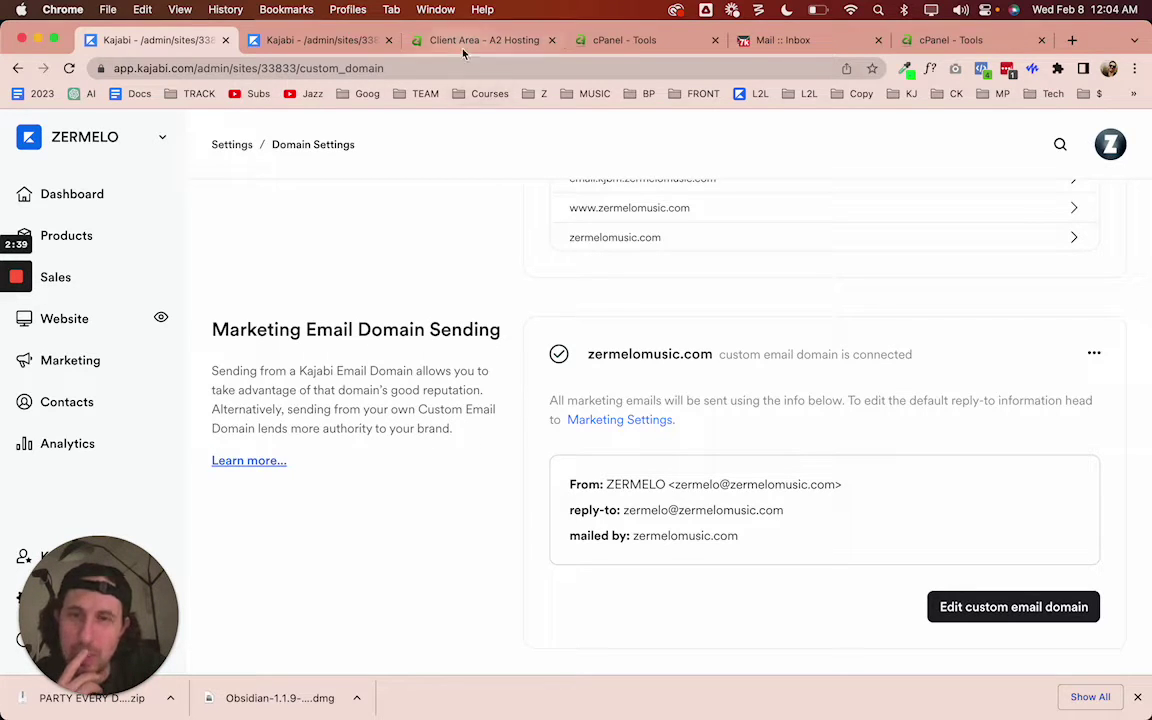
{"action": "left_click_drag", "start_coordinate": [362, 473], "coordinate": [220, 320]}
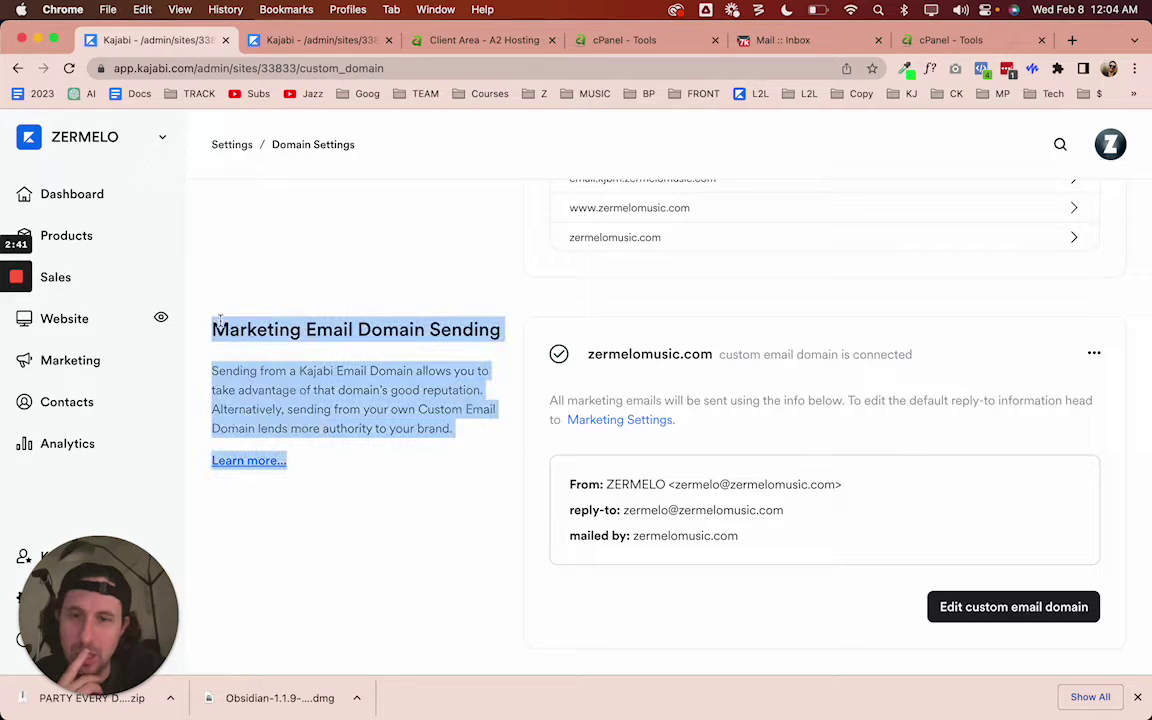
{"action": "left_click", "coordinate": [357, 316]}
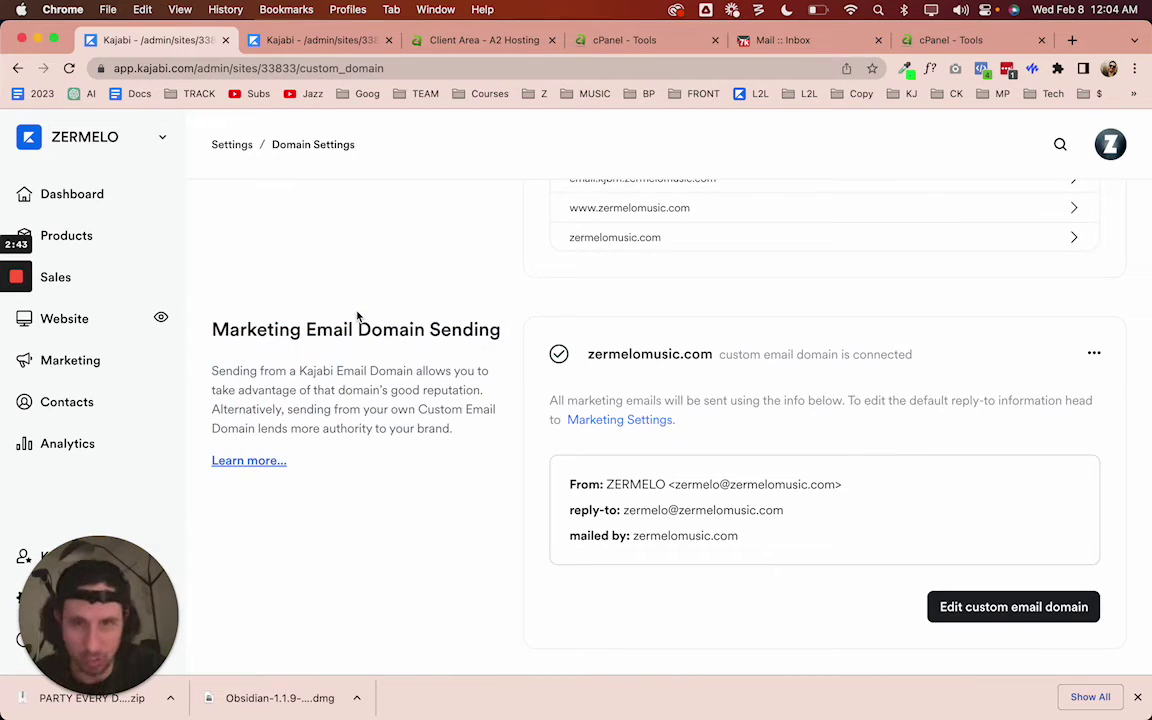
Move between the A2 Hosting client area, webmail inbox and cPanel Tools tabs, ending on cPanel Tools.
{"action": "left_click", "coordinate": [474, 42]}
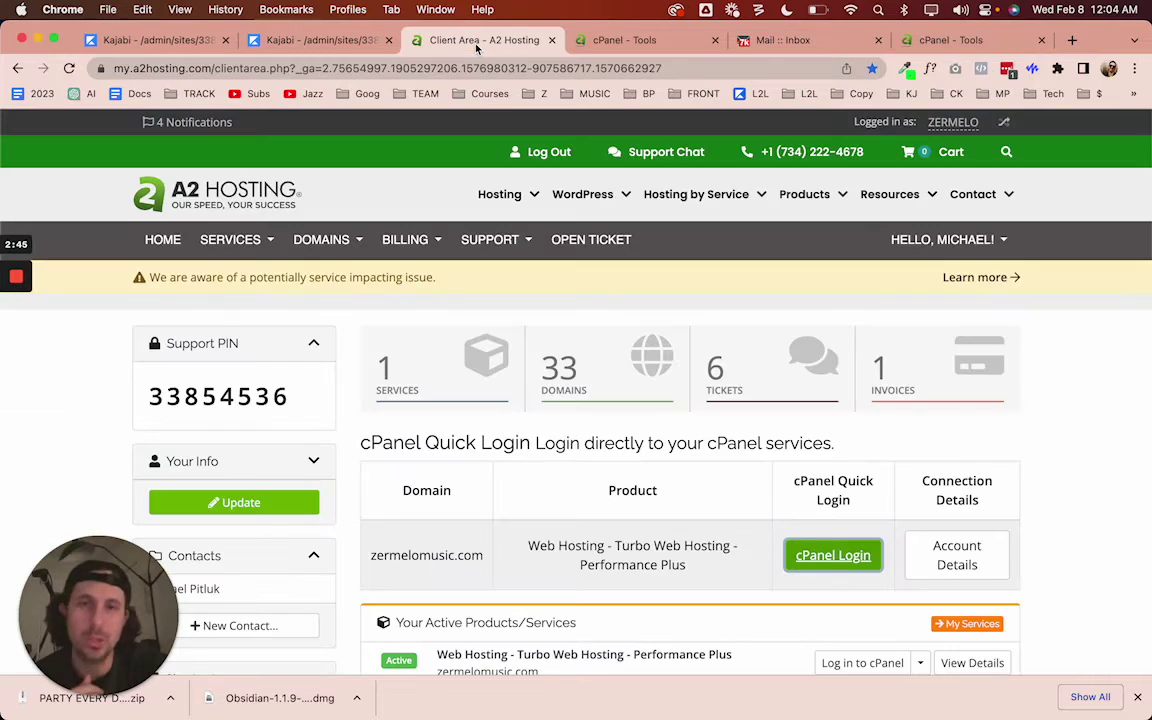
{"action": "left_click", "coordinate": [615, 40]}
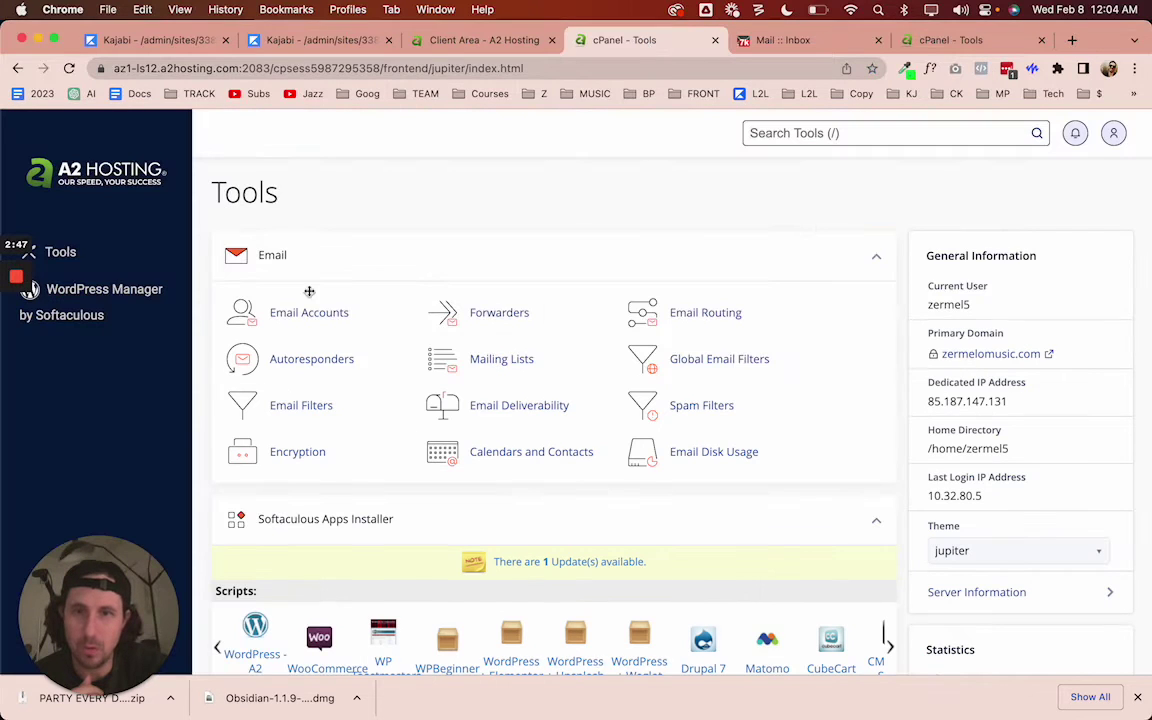
{"action": "left_click", "coordinate": [803, 42]}
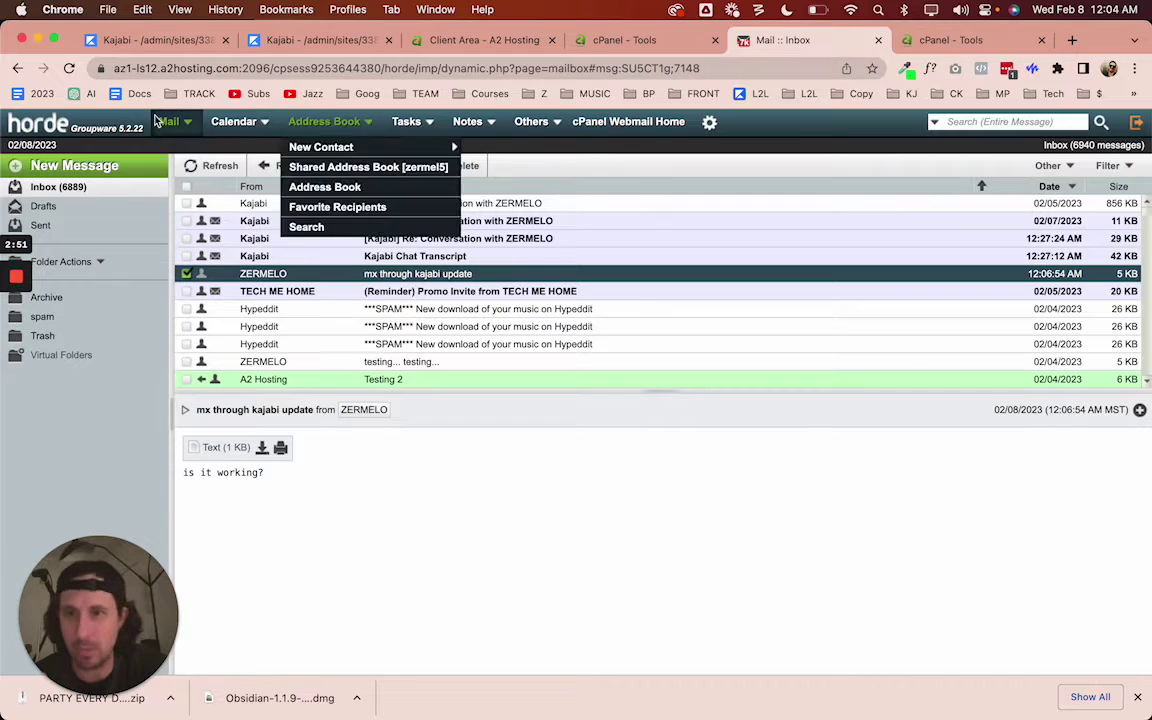
{"action": "left_click", "coordinate": [596, 38]}
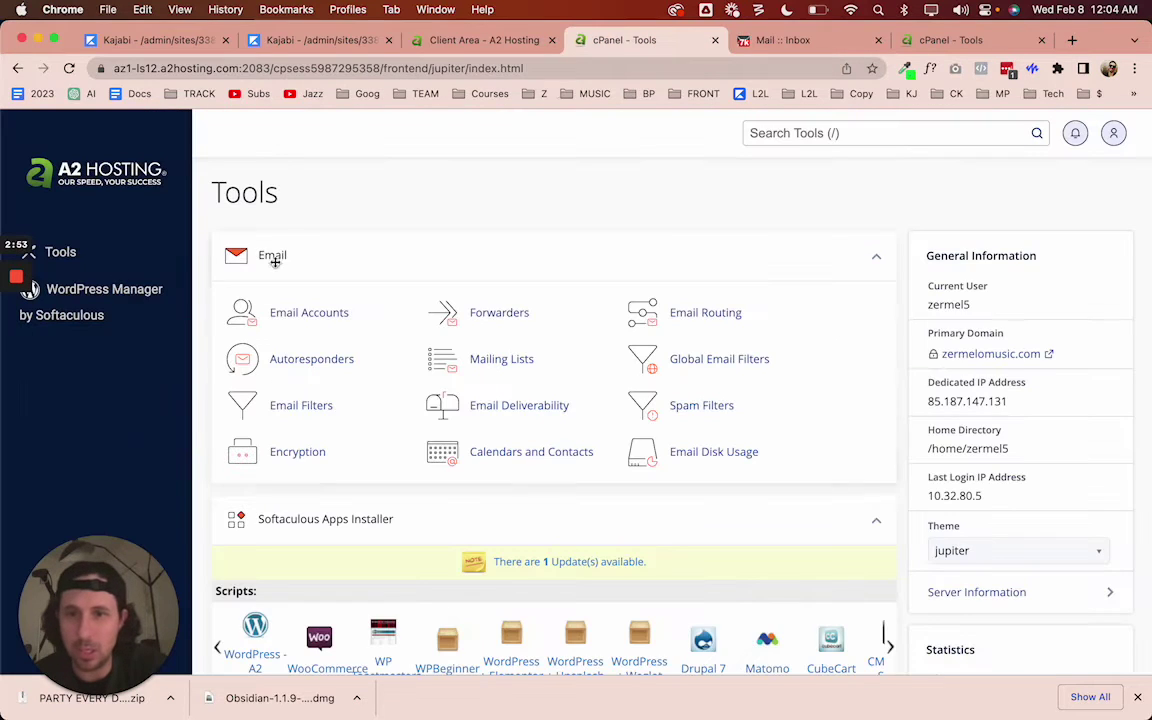
{"action": "left_click", "coordinate": [480, 45]}
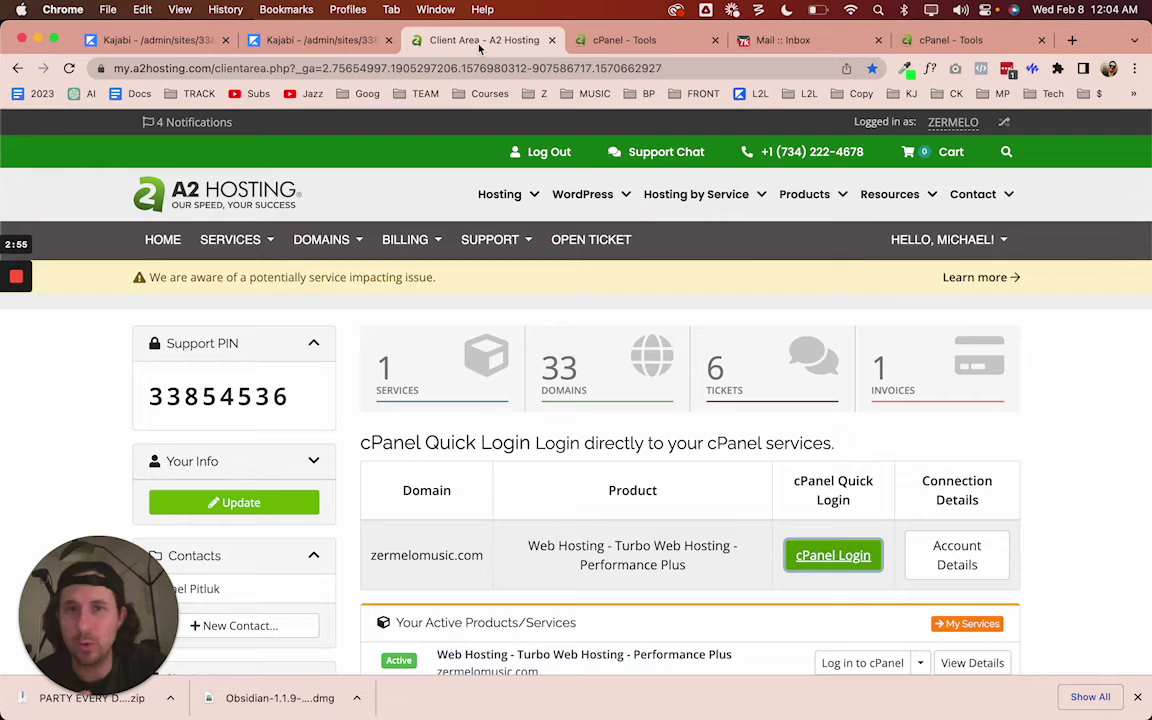
{"action": "left_click", "coordinate": [647, 45]}
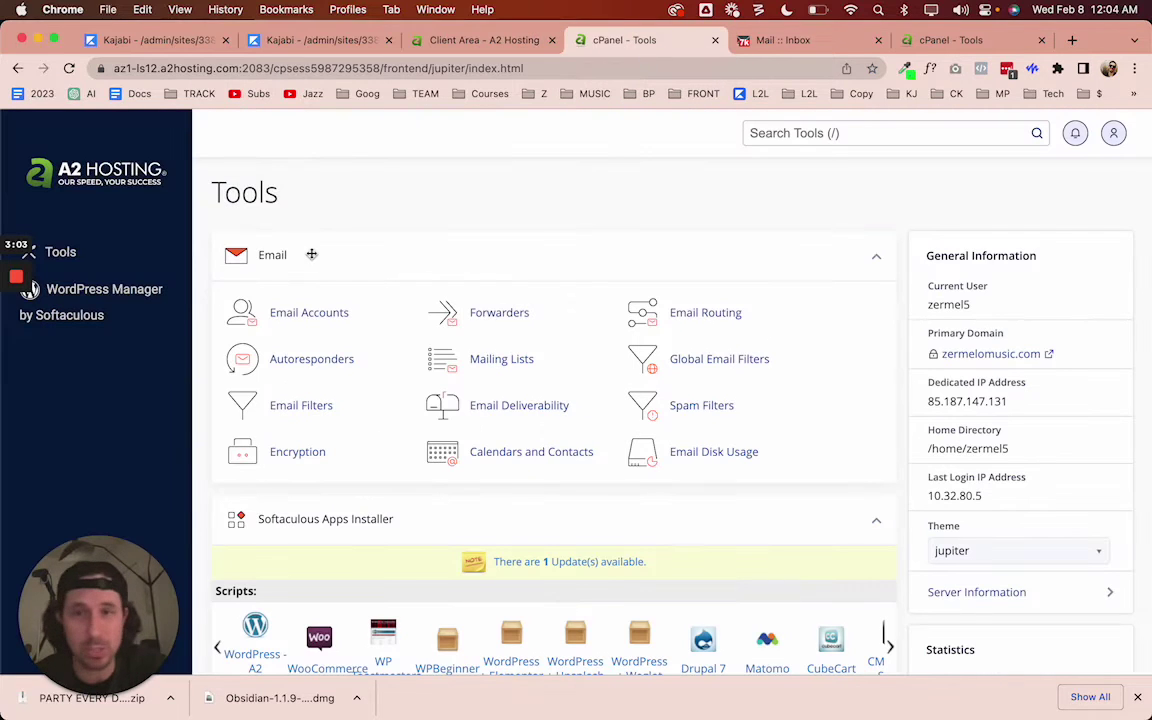
Open Email Accounts in cPanel and highlight the zermelomusic.com mailbox account.
{"action": "left_click", "coordinate": [298, 314]}
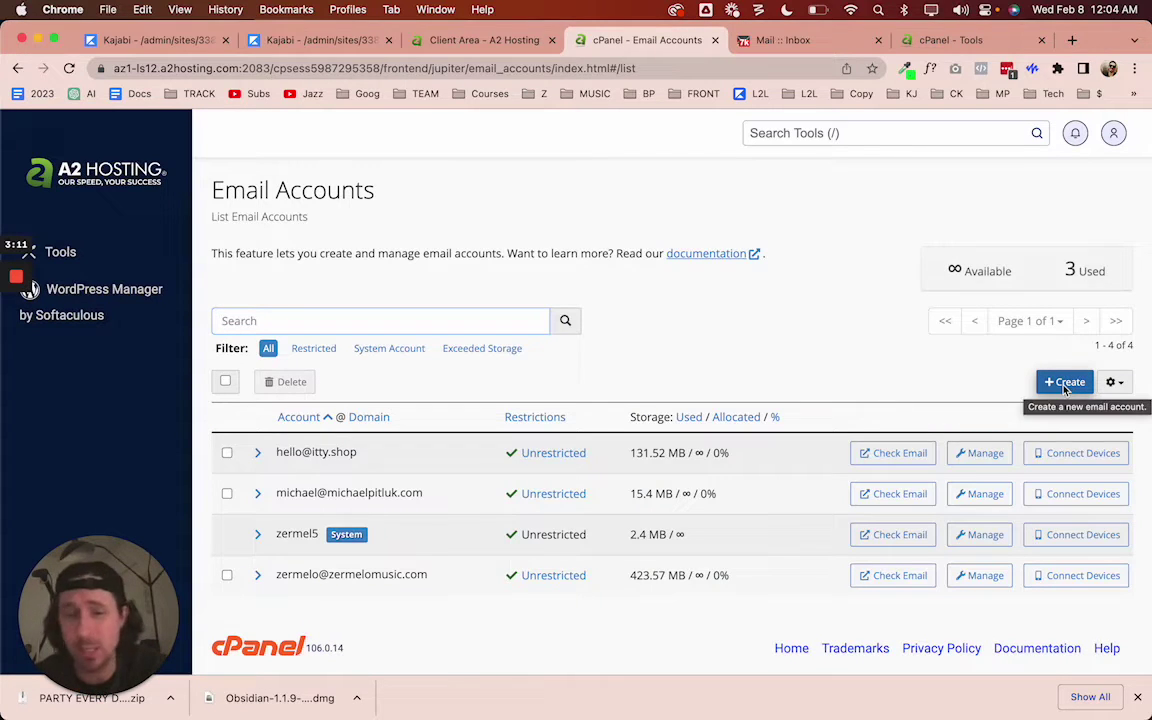
{"action": "double_click", "coordinate": [290, 574]}
{"action": "left_click", "coordinate": [354, 573]}
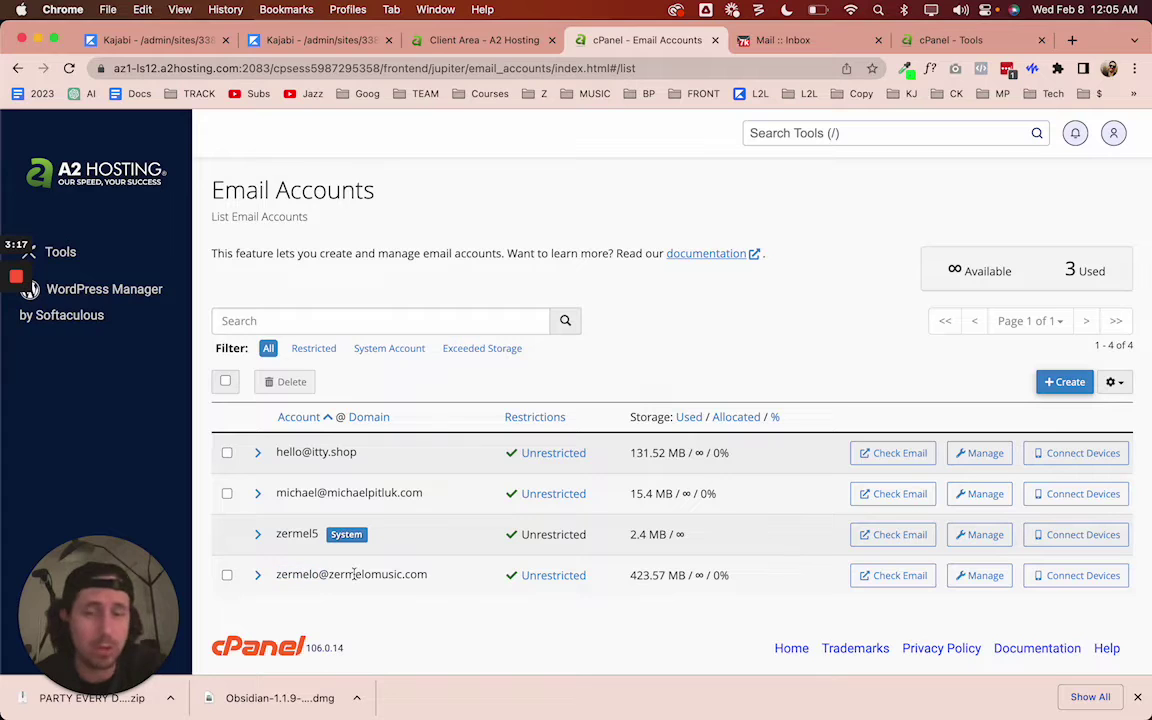
Use Check Email on the zermelomusic.com mailbox to open its Horde inbox with the test message.
{"action": "left_click", "coordinate": [875, 584]}
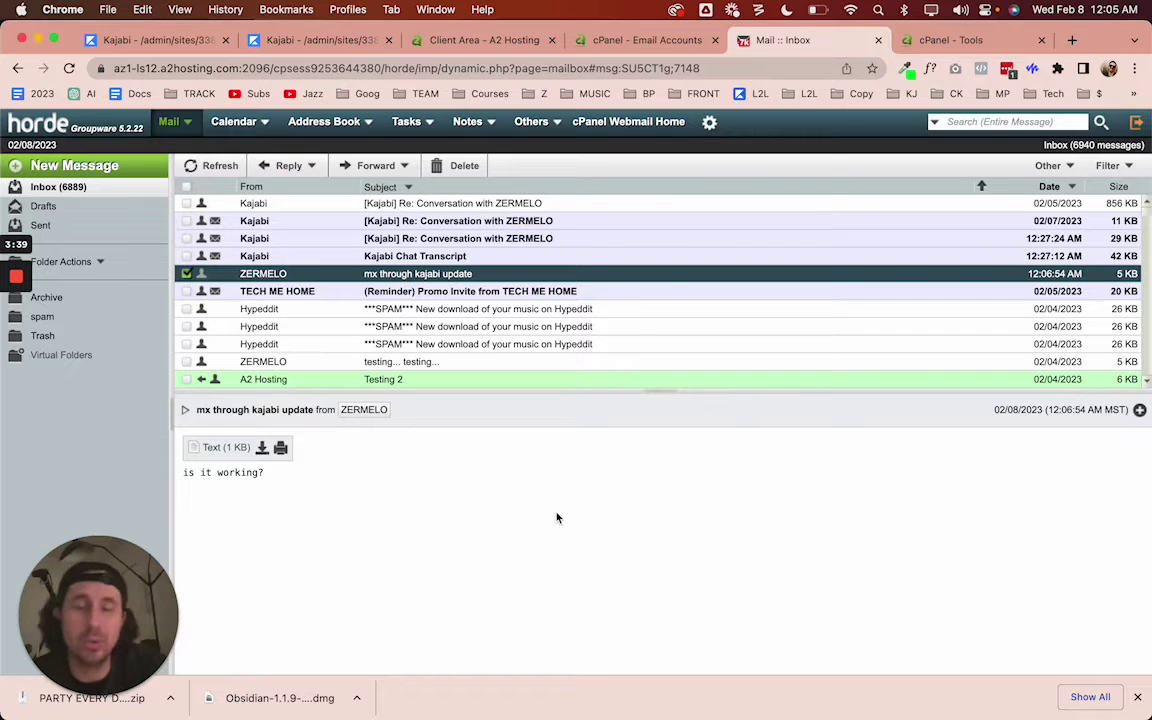
Open Kajabi's Domain Settings and highlight the From sender address and reply-to label.
{"action": "left_click", "coordinate": [300, 40]}
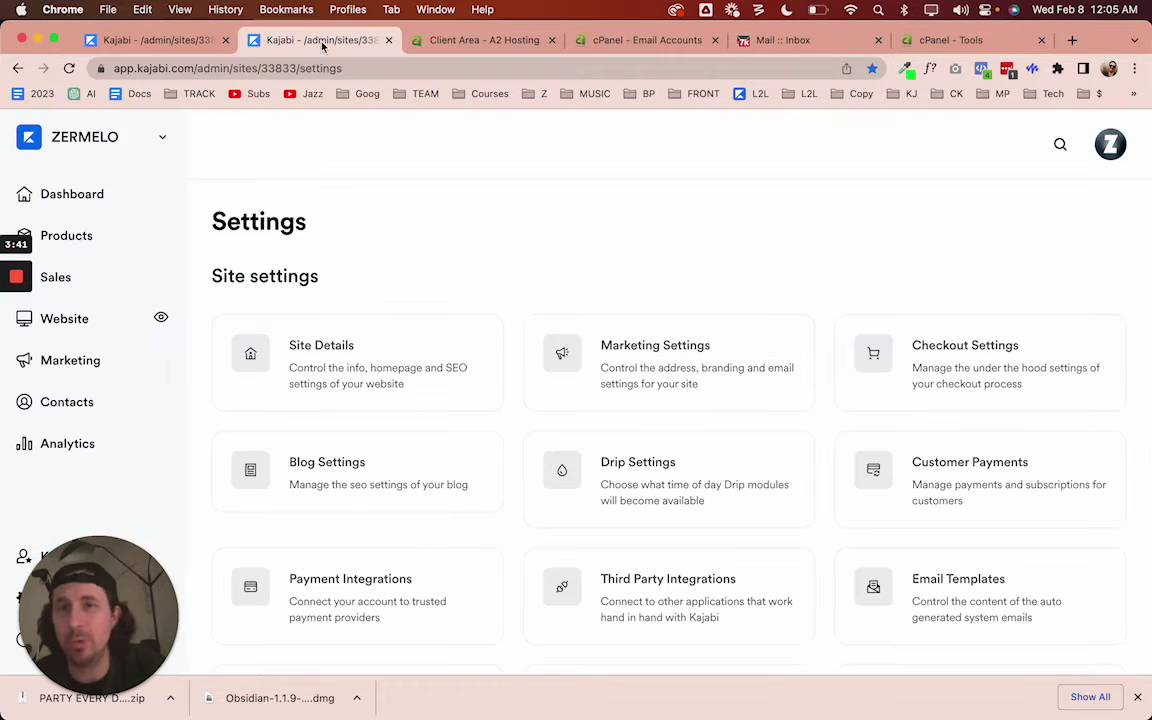
{"action": "left_click", "coordinate": [186, 42]}
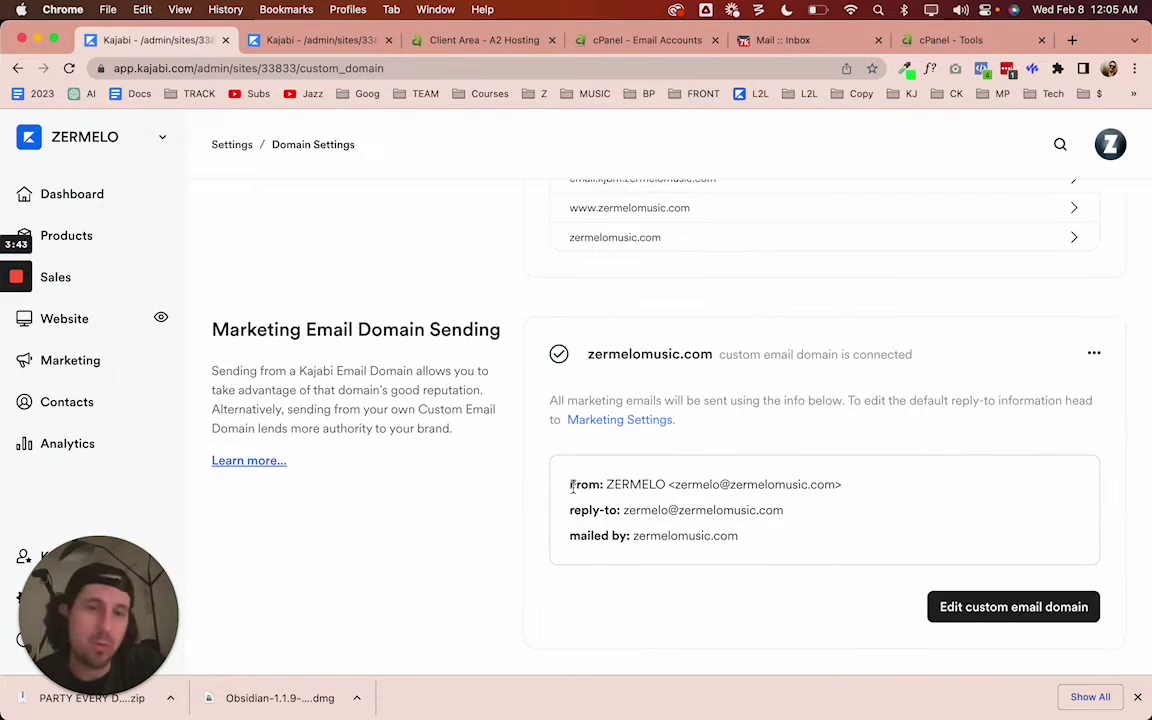
{"action": "scroll", "coordinate": [655, 490], "scroll_direction": "up", "scroll_amount": 1}
{"action": "left_click_drag", "start_coordinate": [675, 501], "coordinate": [836, 500]}
{"action": "left_click", "coordinate": [836, 500]}
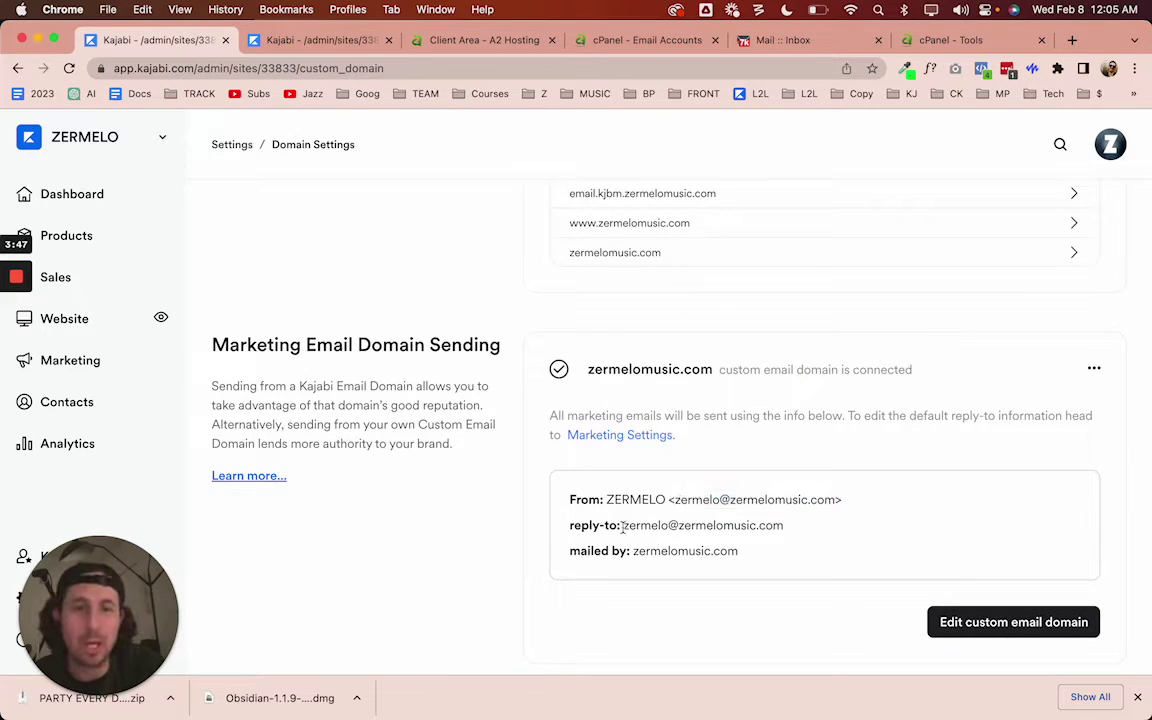
{"action": "left_click_drag", "start_coordinate": [632, 527], "coordinate": [567, 525]}
{"action": "left_click", "coordinate": [822, 538]}
Highlight the sender address and the full reply-to line under Marketing Email Domain Sending.
{"action": "scroll", "coordinate": [822, 538], "scroll_direction": "up", "scroll_amount": 1}
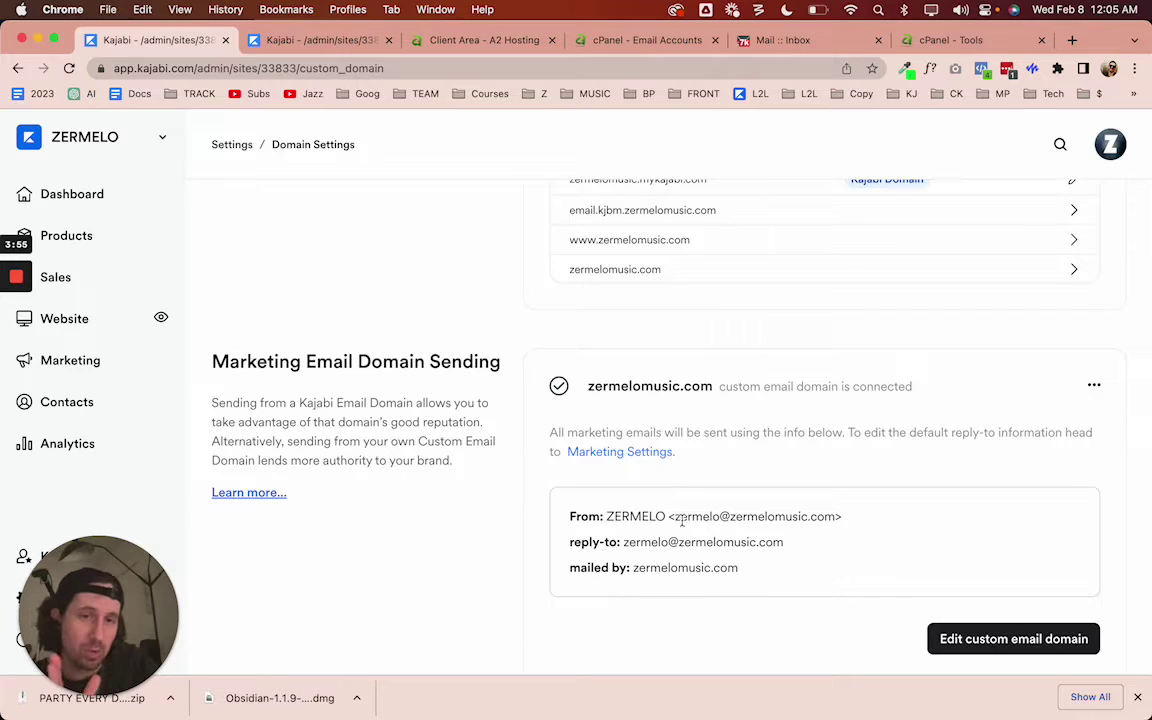
{"action": "left_click_drag", "start_coordinate": [675, 516], "coordinate": [836, 518]}
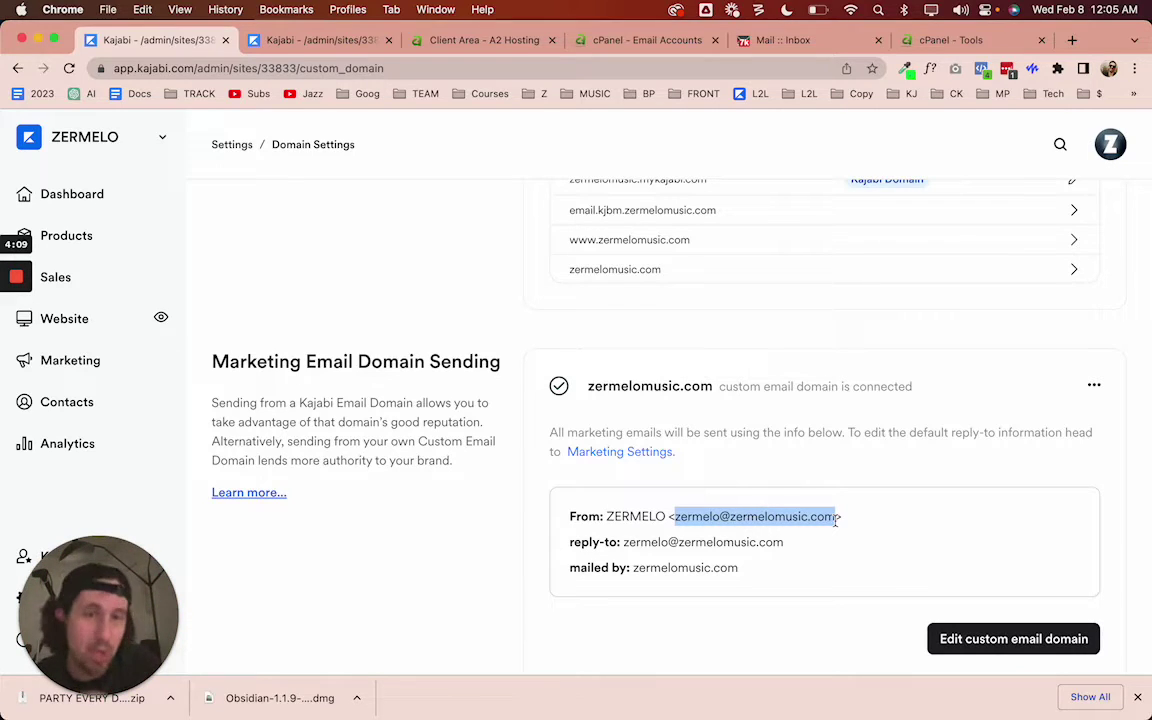
{"action": "left_click_drag", "start_coordinate": [624, 542], "coordinate": [818, 553]}
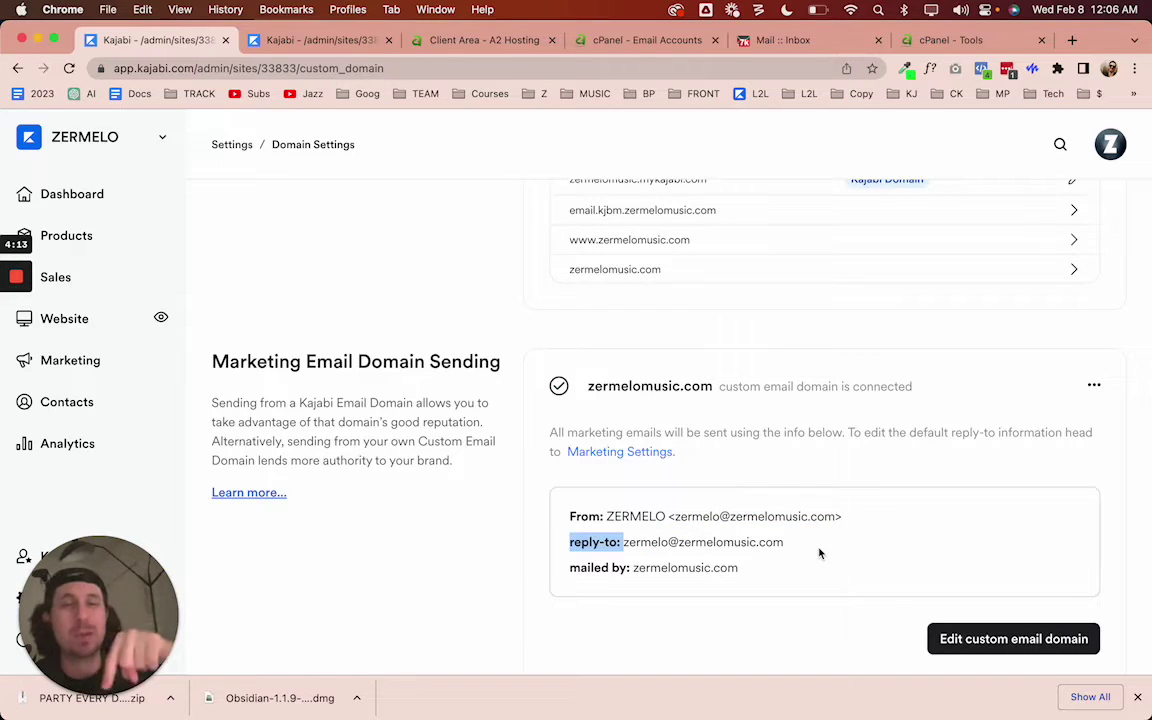
{"action": "left_click", "coordinate": [623, 542]}
{"action": "left_click_drag", "start_coordinate": [623, 542], "coordinate": [784, 543]}
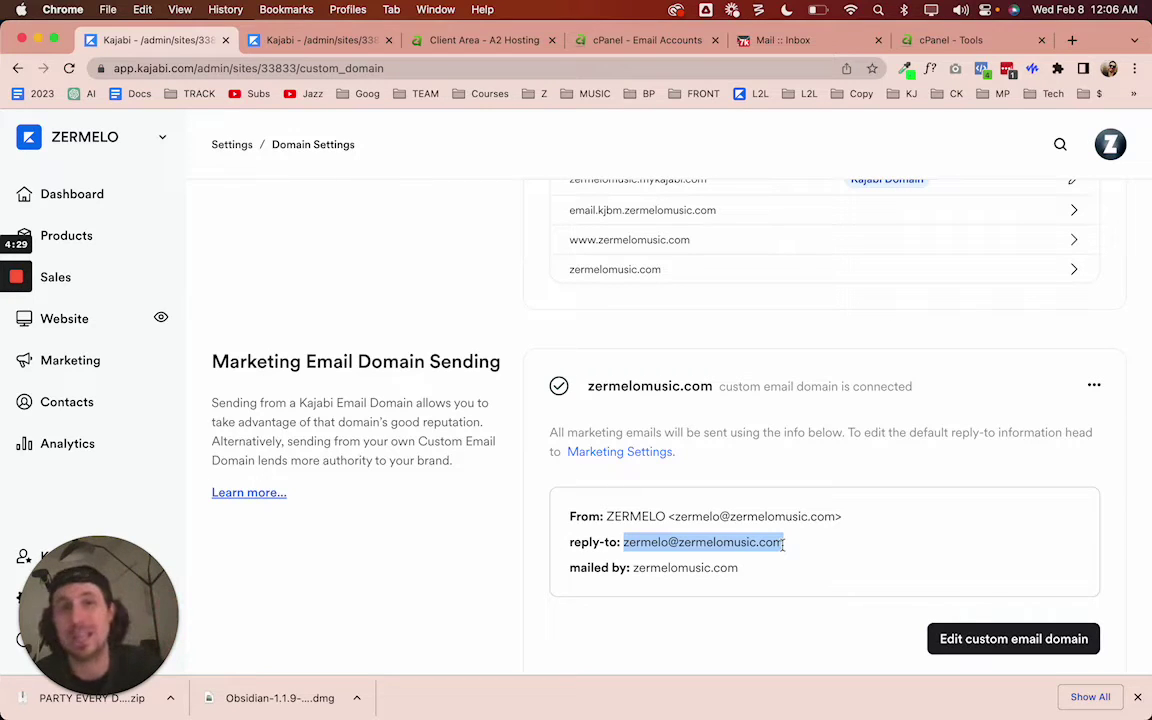
{"action": "triple_click", "coordinate": [707, 540]}
{"action": "left_click", "coordinate": [707, 535]}
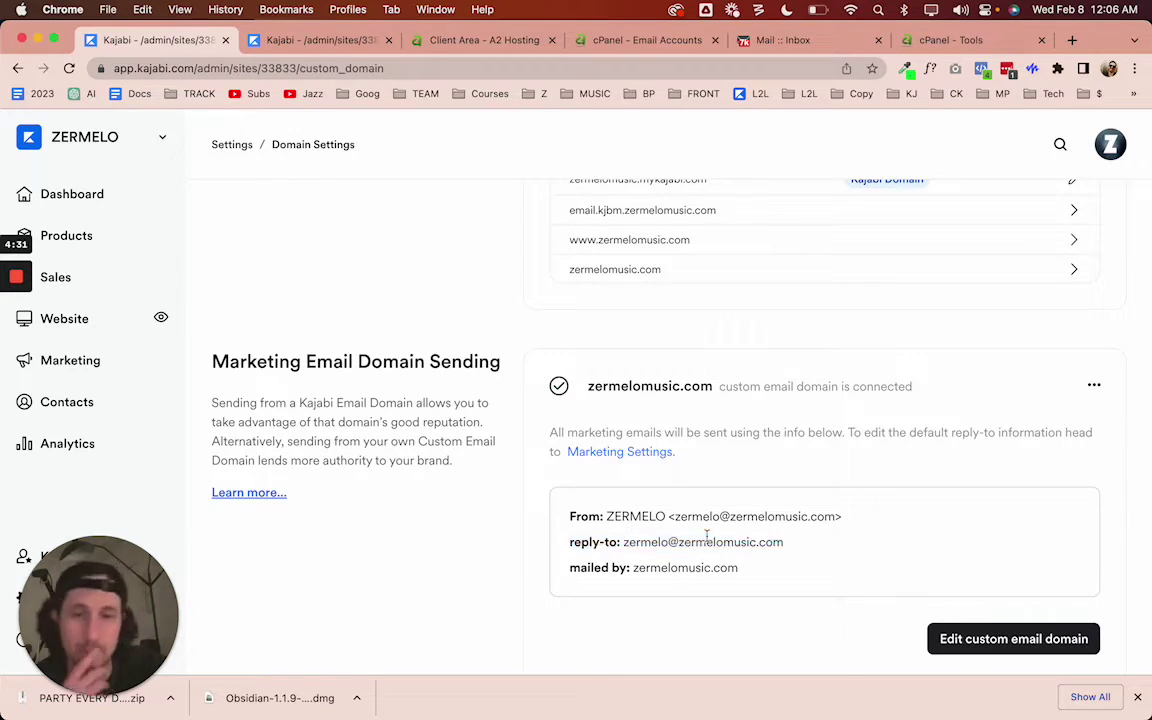
Go back to cPanel Email Accounts and highlight the zermelomusic.com mailbox address.
{"action": "left_click", "coordinate": [480, 40]}
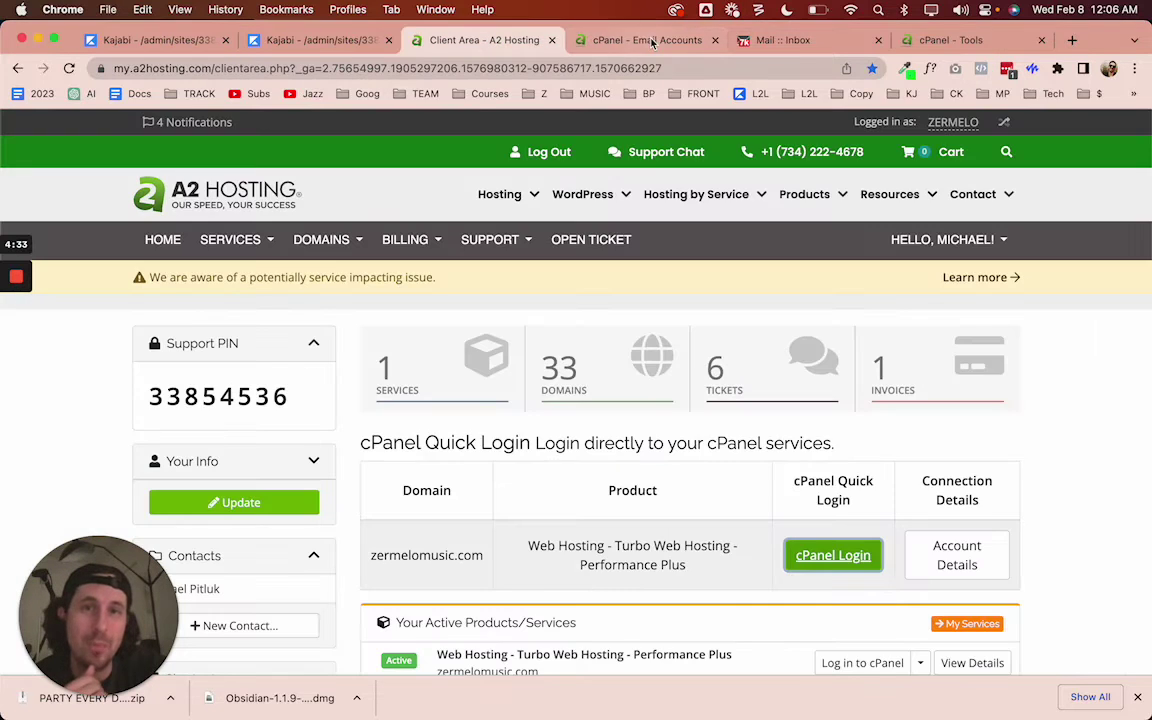
{"action": "left_click", "coordinate": [651, 40]}
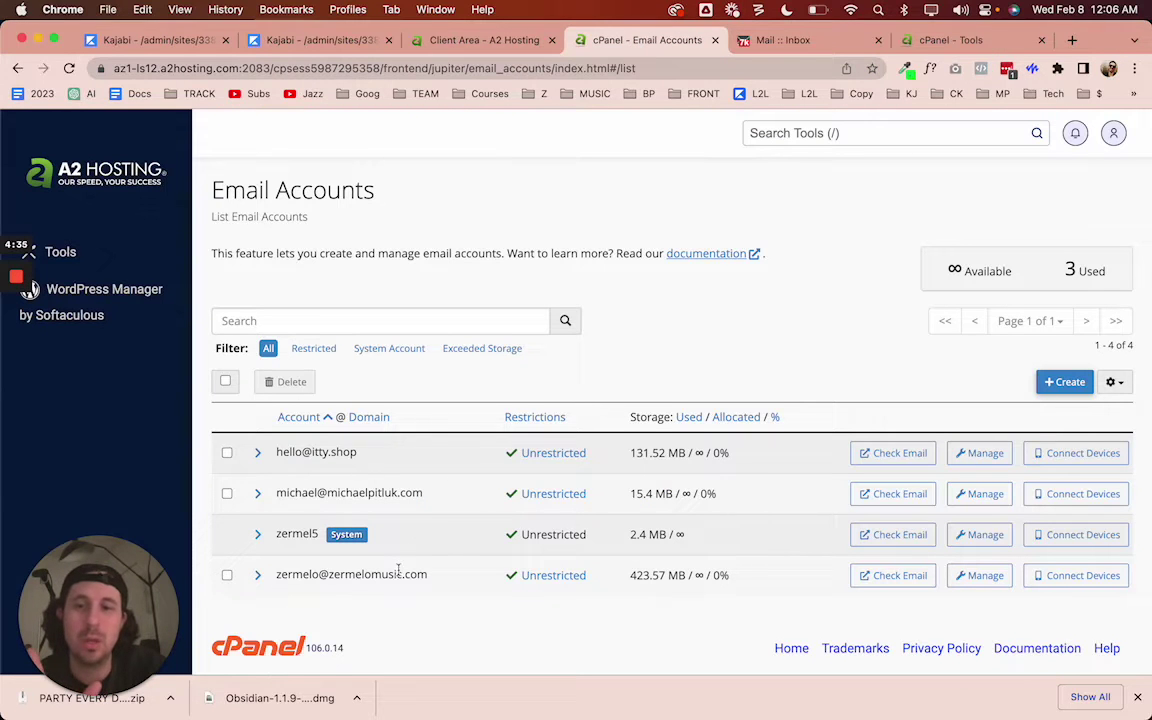
{"action": "left_click_drag", "start_coordinate": [277, 574], "coordinate": [465, 581]}
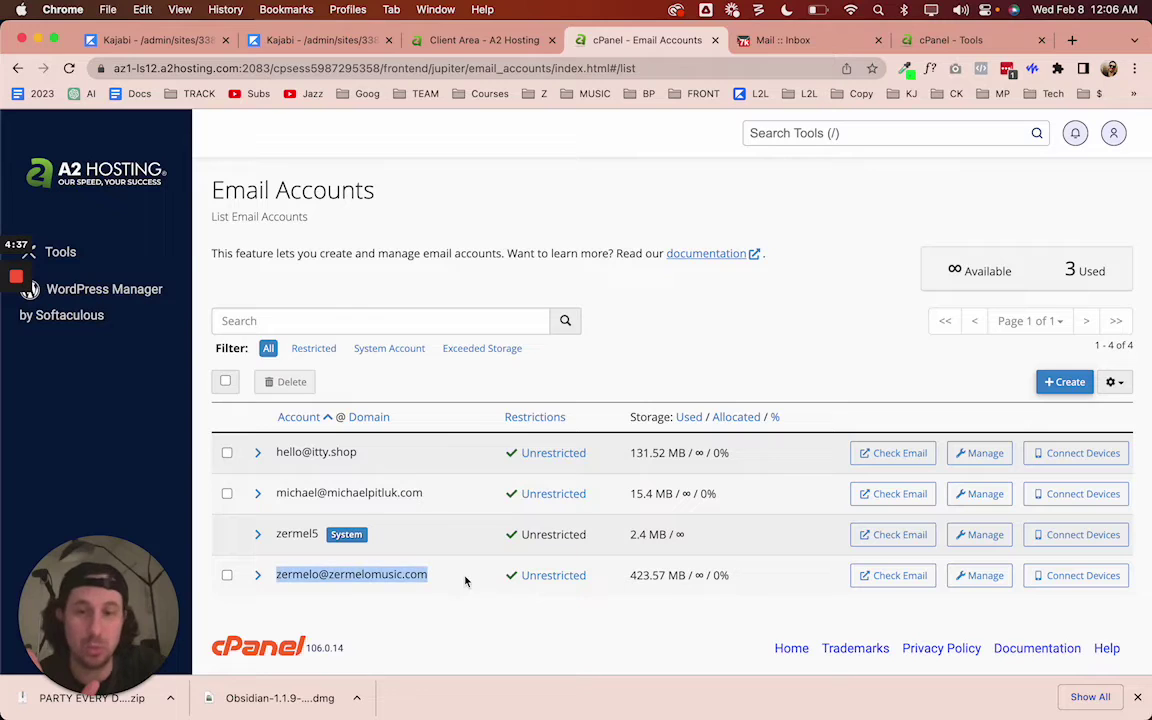
{"action": "left_click_drag", "start_coordinate": [277, 574], "coordinate": [412, 576]}
{"action": "left_click", "coordinate": [469, 631]}
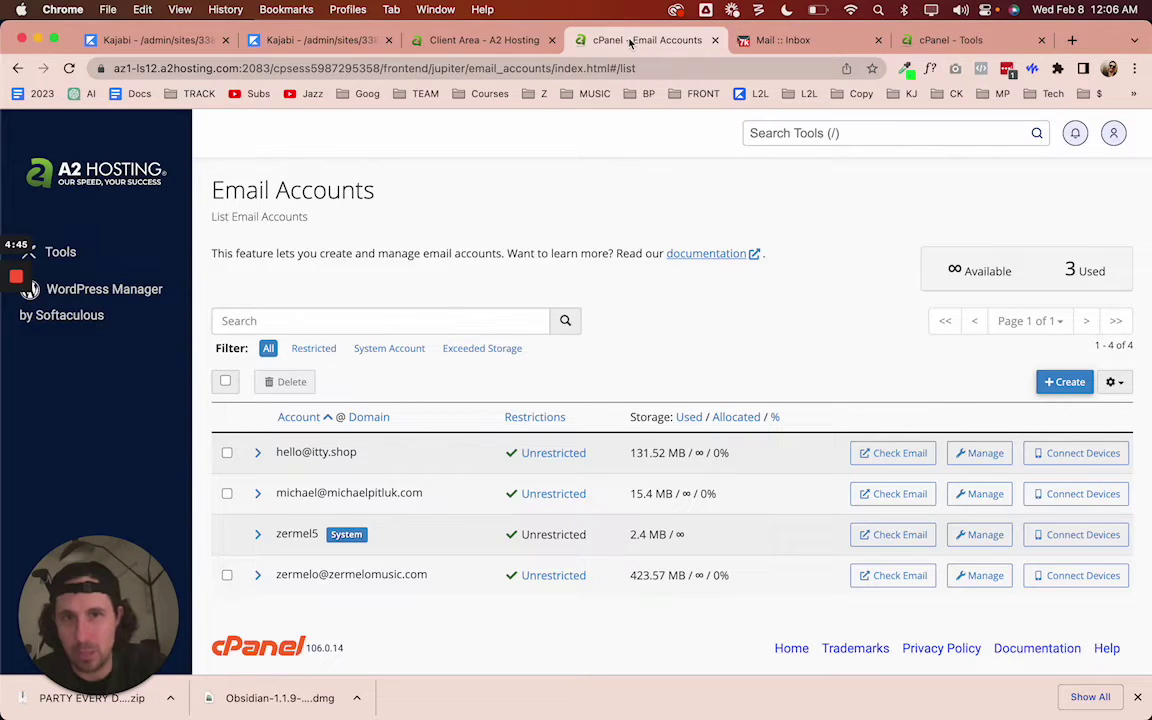
Highlight the Domain Settings headings and connected domain in Kajabi, then go to A2 Hosting.
{"action": "left_click", "coordinate": [160, 40]}
{"action": "scroll", "coordinate": [545, 236], "scroll_direction": "up", "scroll_amount": 4}
{"action": "scroll", "coordinate": [592, 264], "scroll_direction": "down", "scroll_amount": 1}
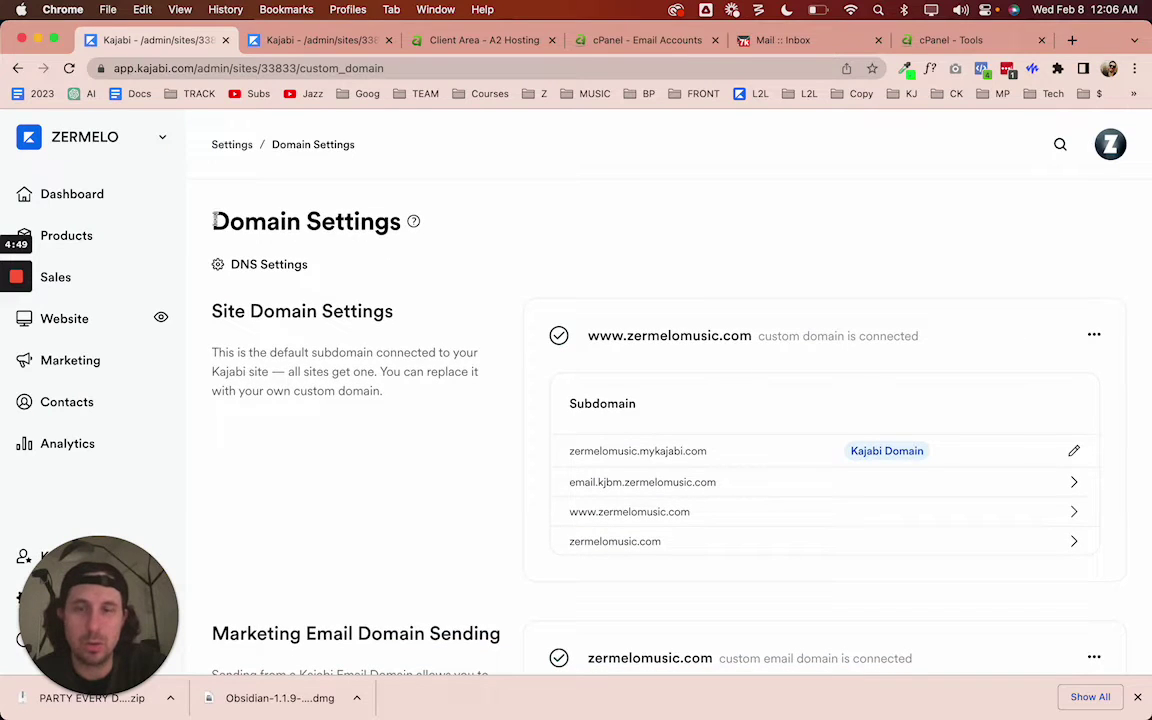
{"action": "left_click_drag", "start_coordinate": [224, 221], "coordinate": [962, 337]}
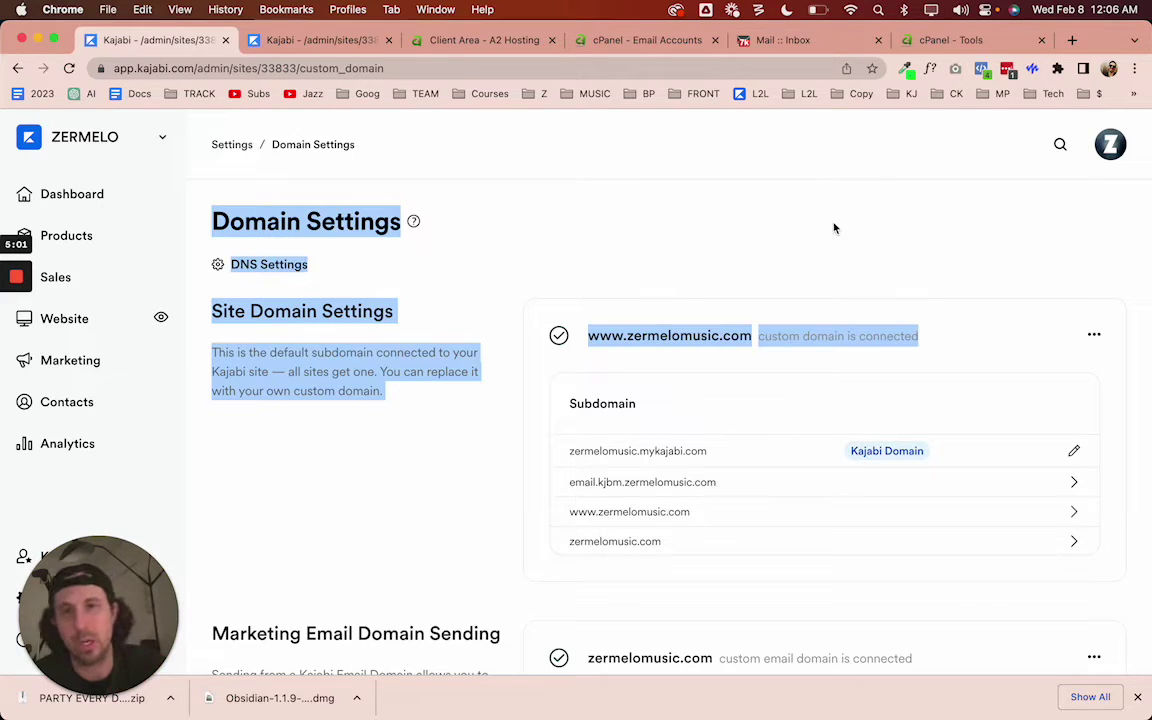
{"action": "left_click", "coordinate": [357, 226]}
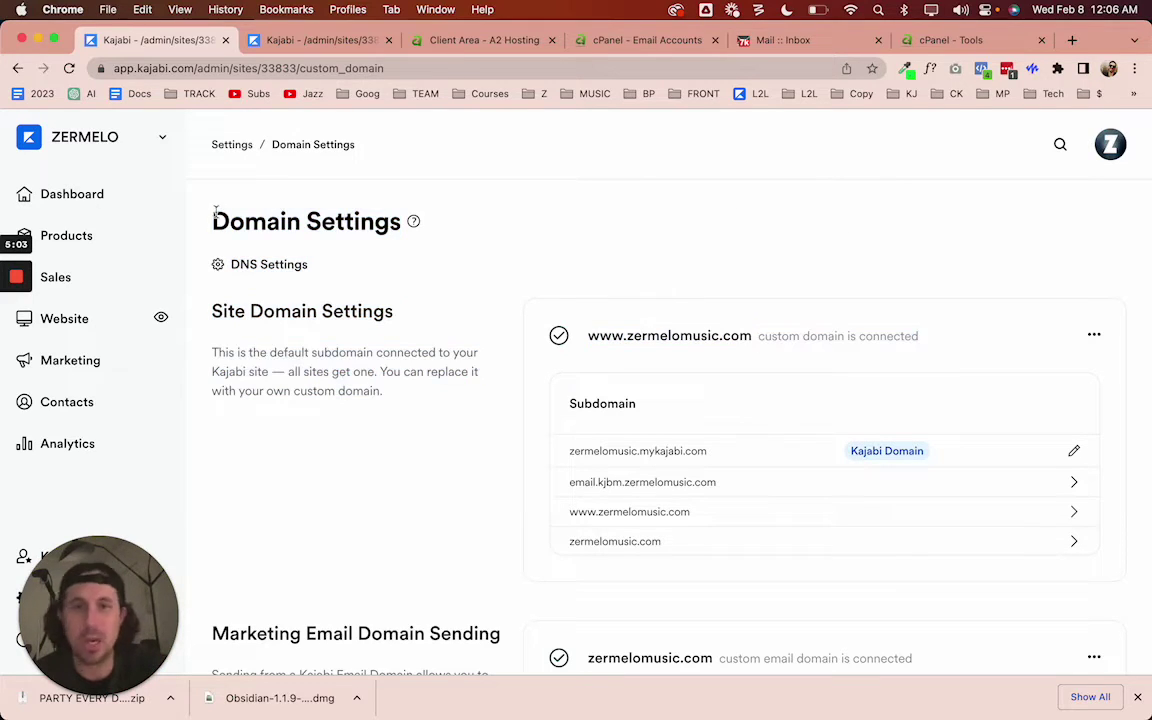
{"action": "left_click_drag", "start_coordinate": [215, 212], "coordinate": [190, 224]}
{"action": "left_click", "coordinate": [425, 396]}
{"action": "left_click", "coordinate": [214, 218]}
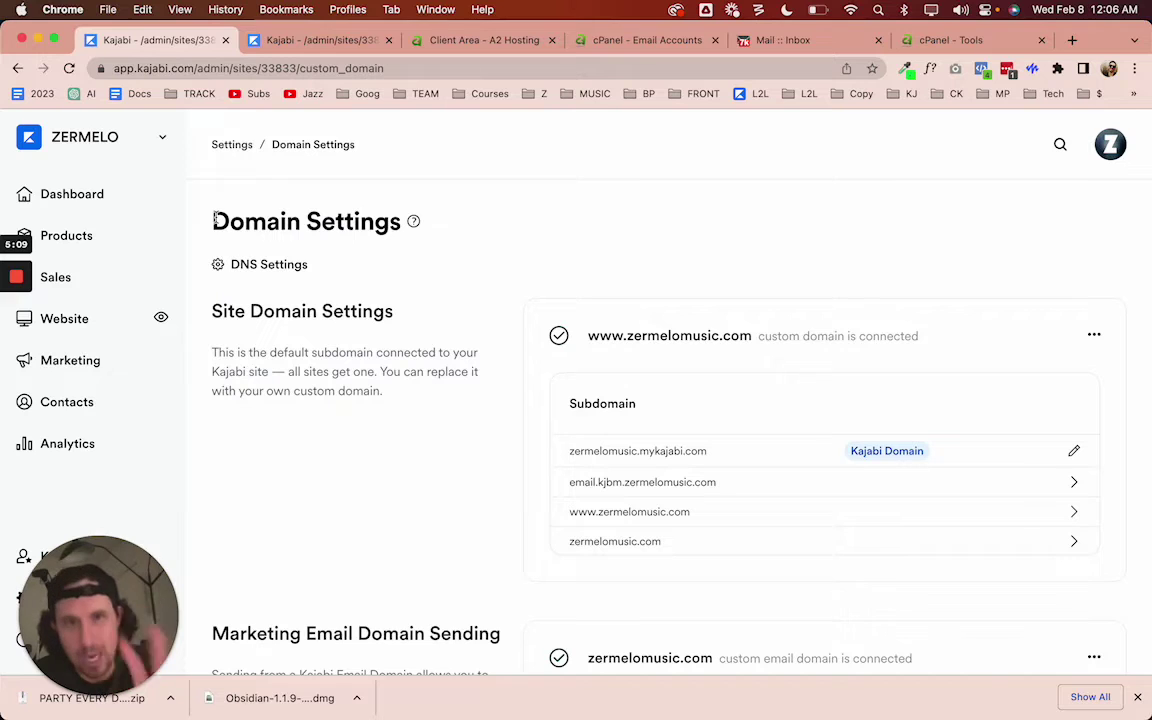
{"action": "left_click", "coordinate": [486, 40]}
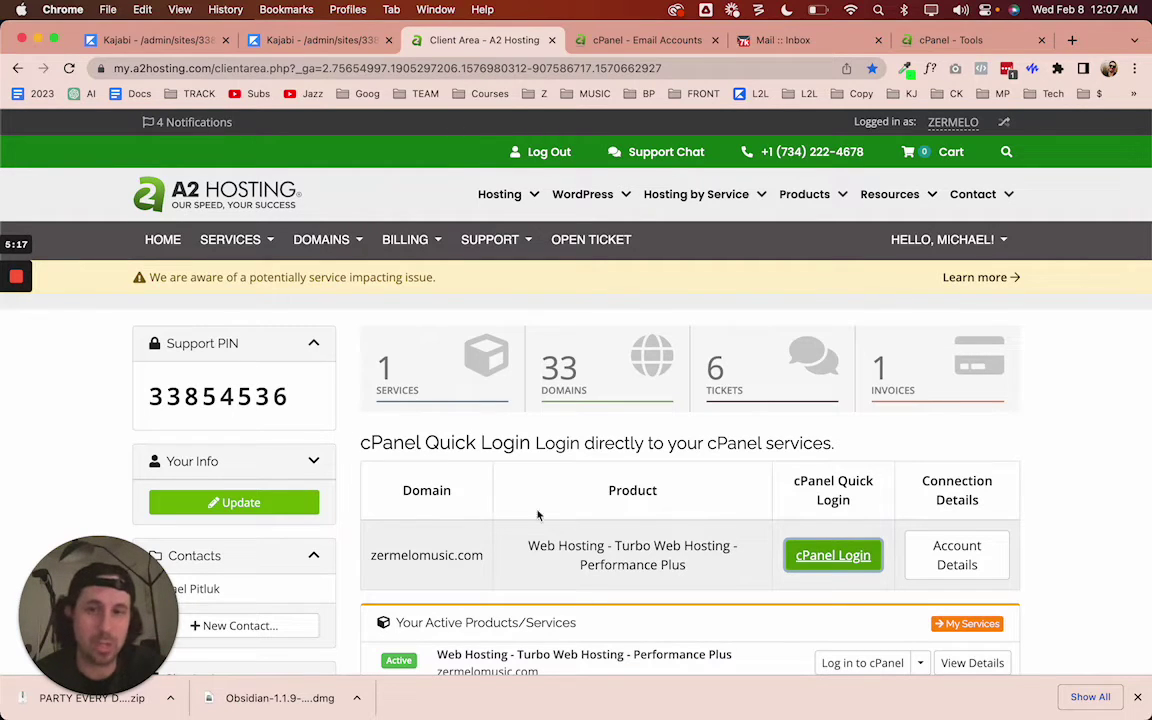
{"action": "left_click_drag", "start_coordinate": [370, 555], "coordinate": [478, 556]}
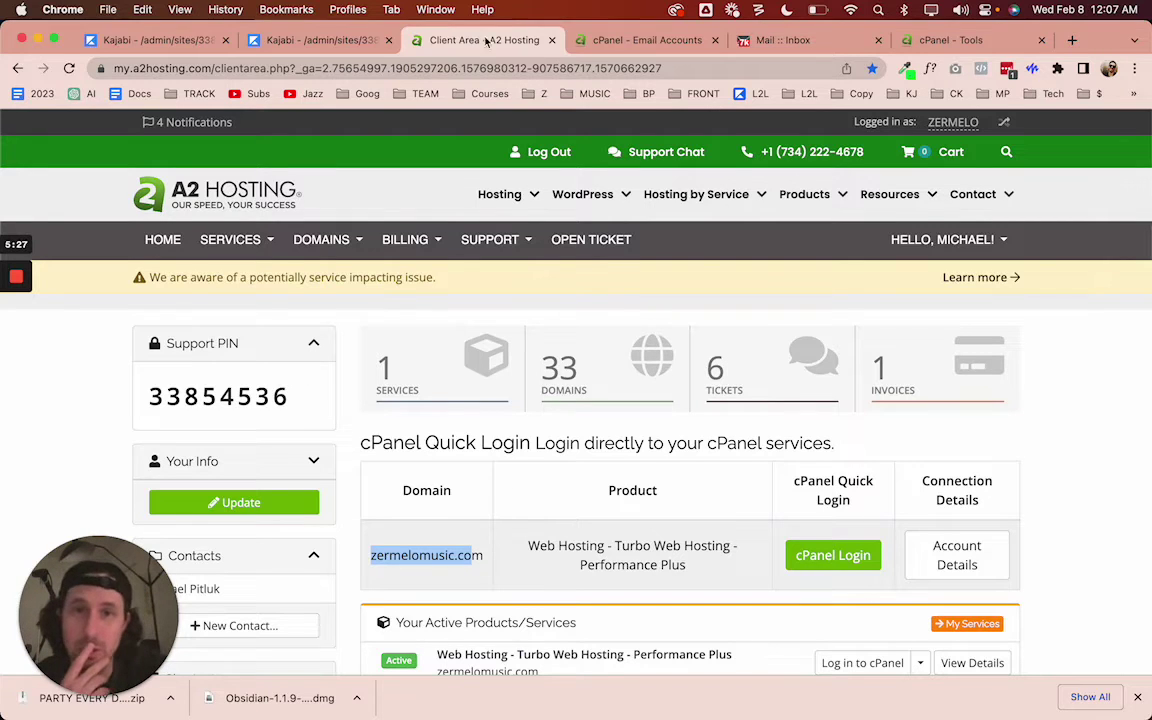
Highlight the connected www domain in Kajabi, recheck the webmail inbox, then return to A2 Hosting.
{"action": "left_click", "coordinate": [149, 40]}
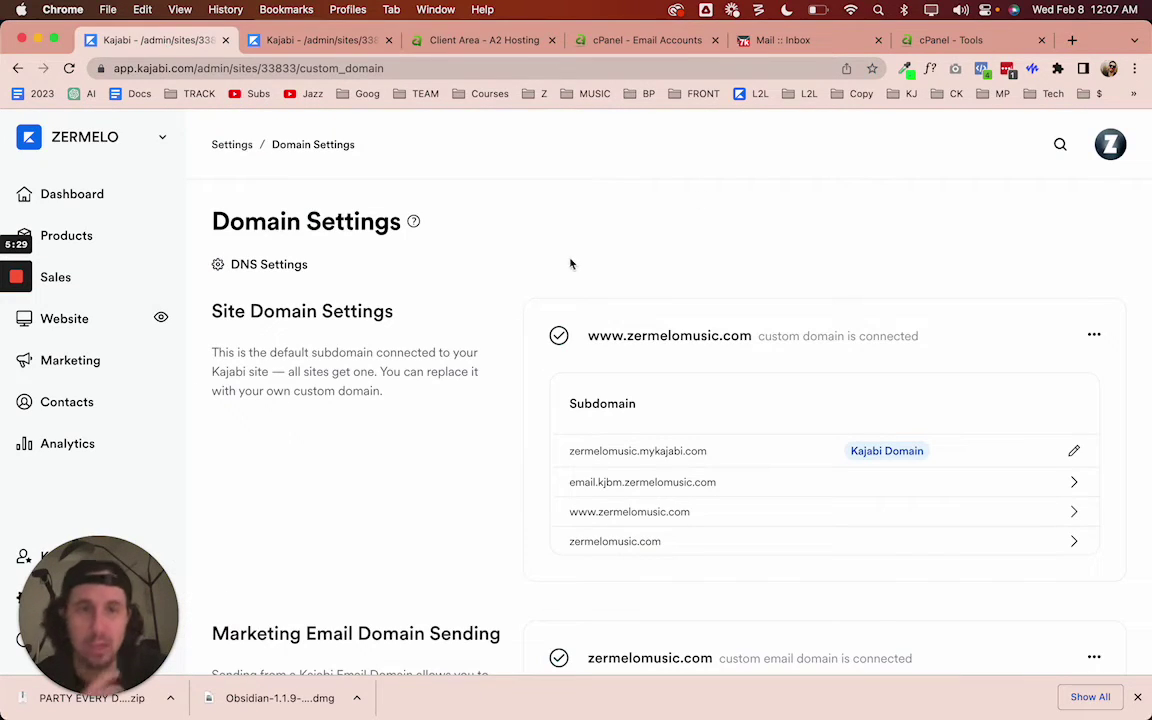
{"action": "left_click_drag", "start_coordinate": [586, 336], "coordinate": [957, 334]}
{"action": "left_click", "coordinate": [958, 336]}
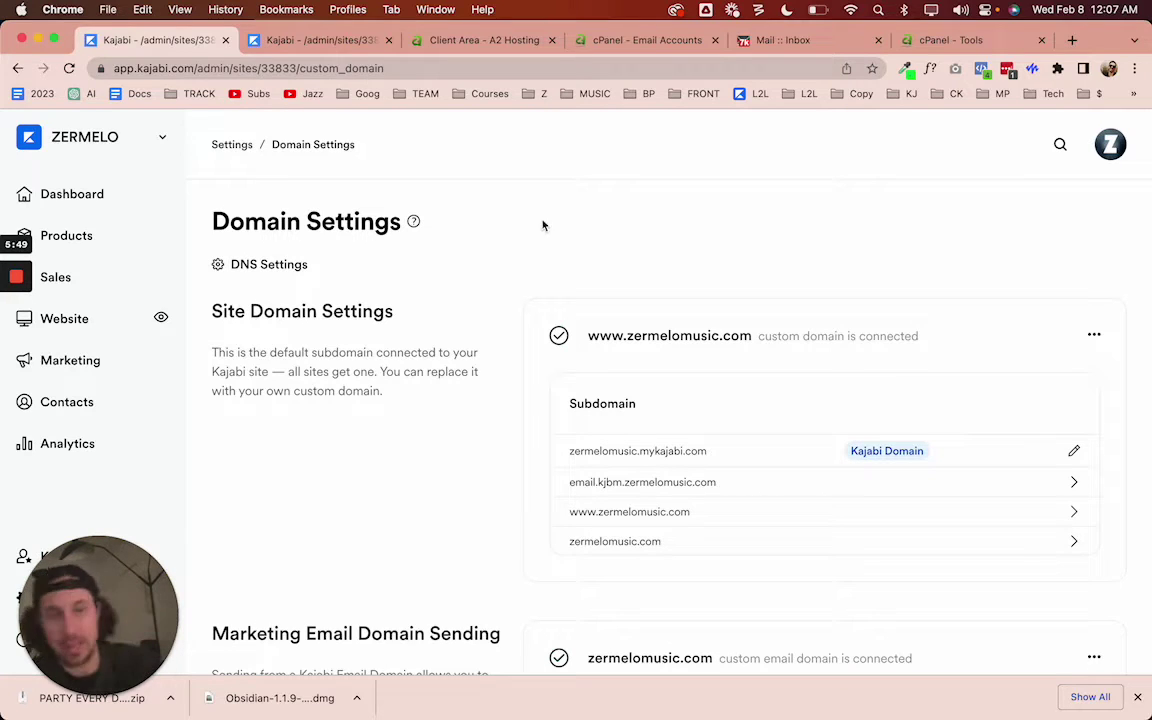
{"action": "left_click", "coordinate": [786, 38]}
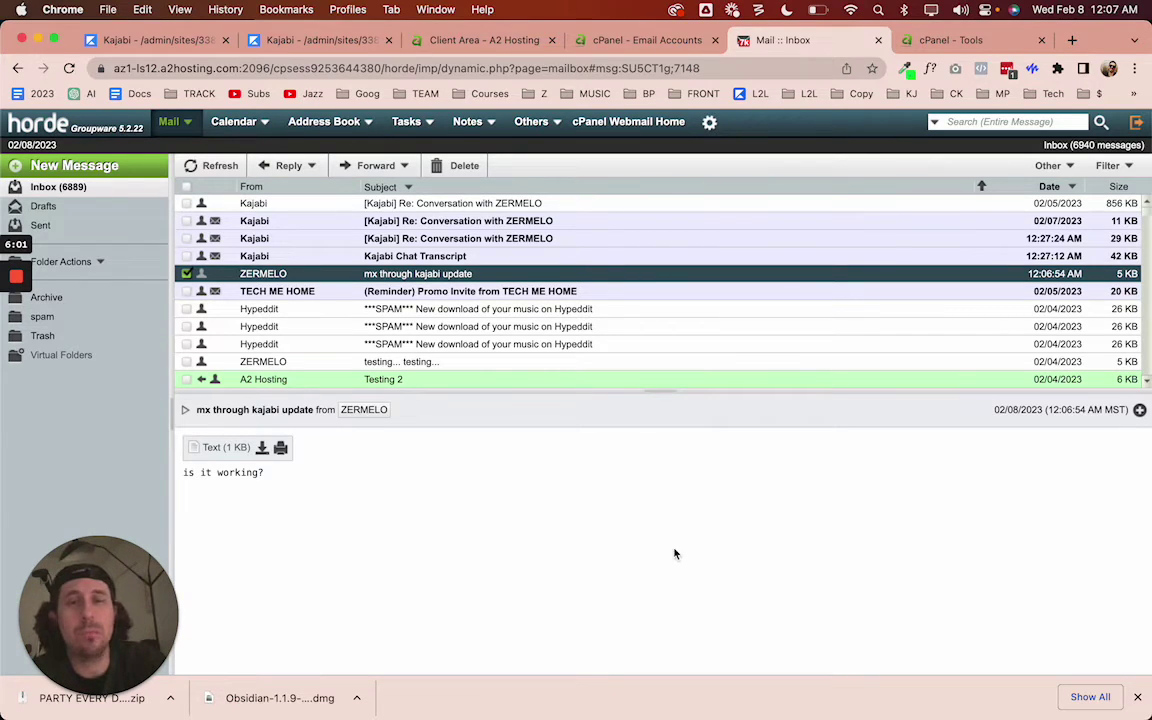
{"action": "left_click", "coordinate": [462, 42]}
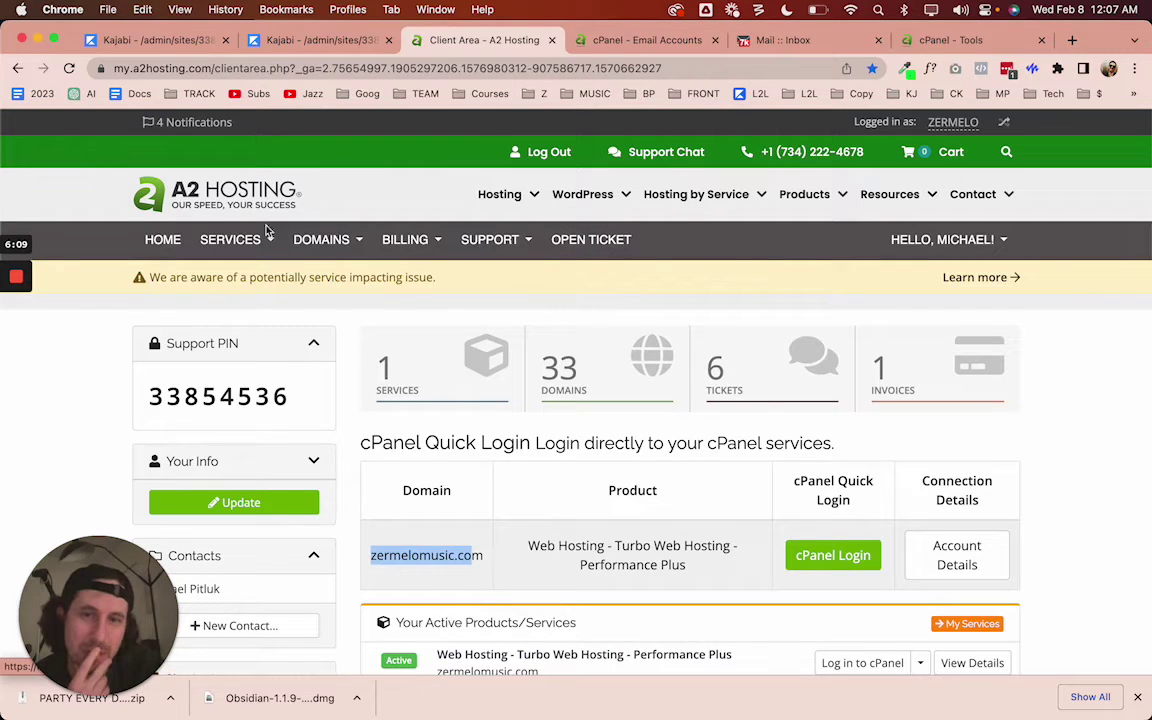
{"action": "left_click", "coordinate": [530, 548]}
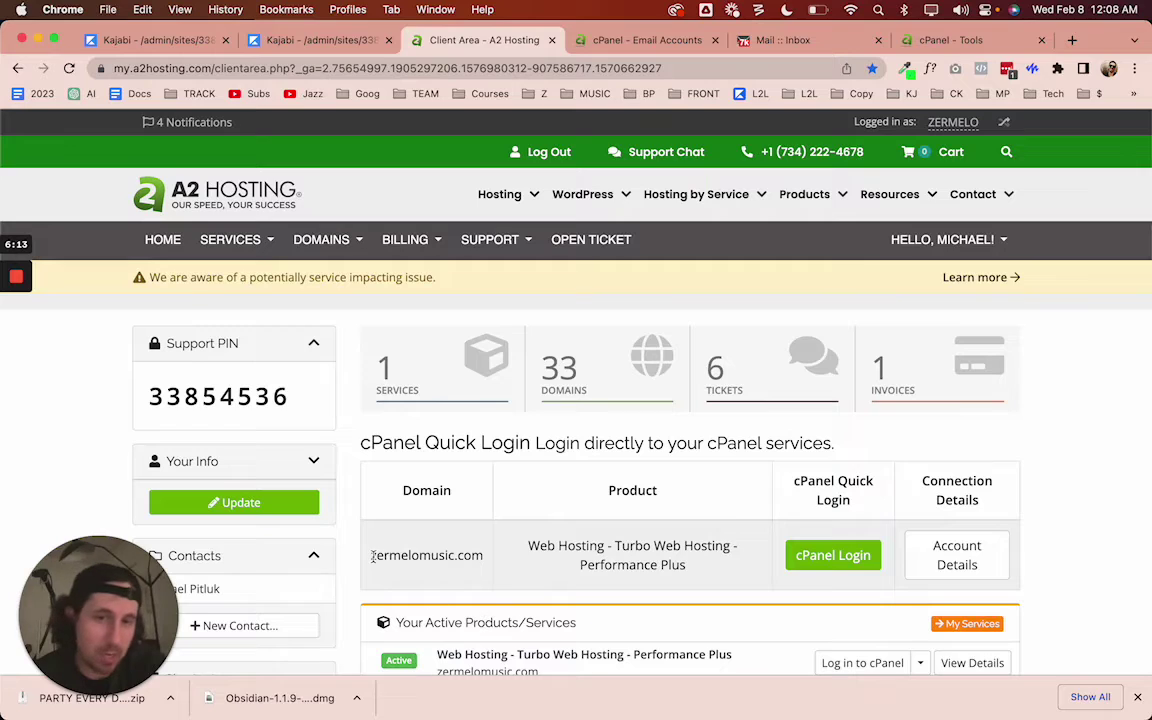
{"action": "left_click_drag", "start_coordinate": [371, 555], "coordinate": [483, 563]}
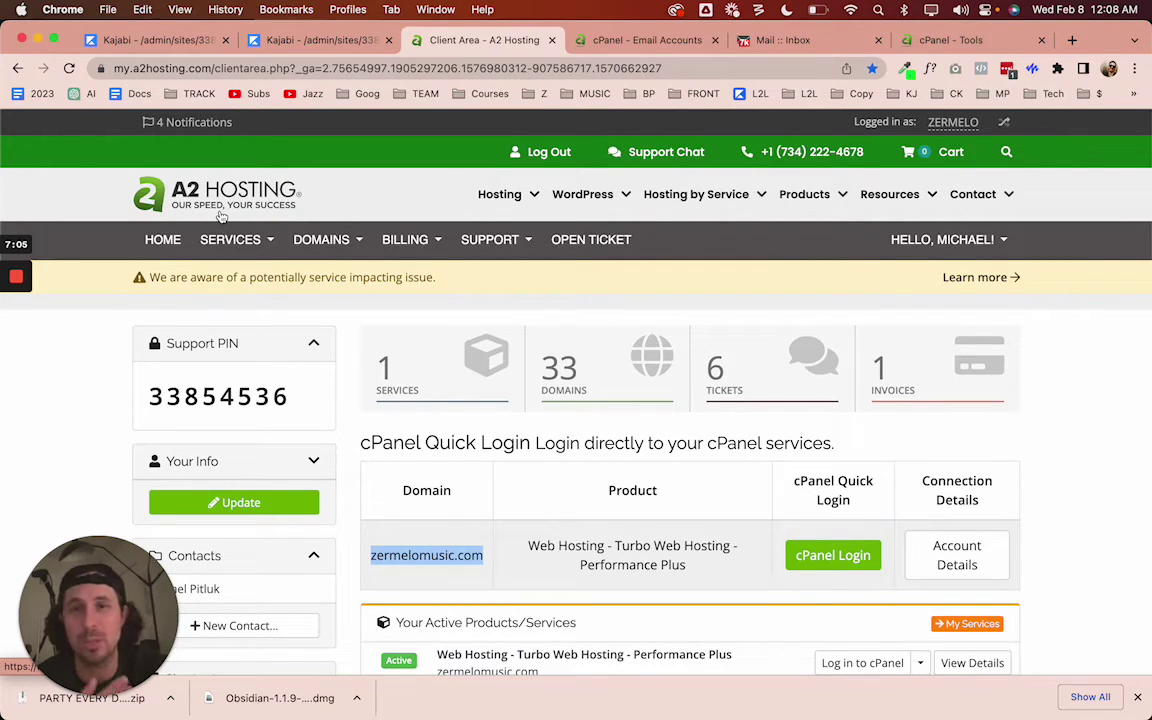
{"action": "left_click", "coordinate": [287, 39]}
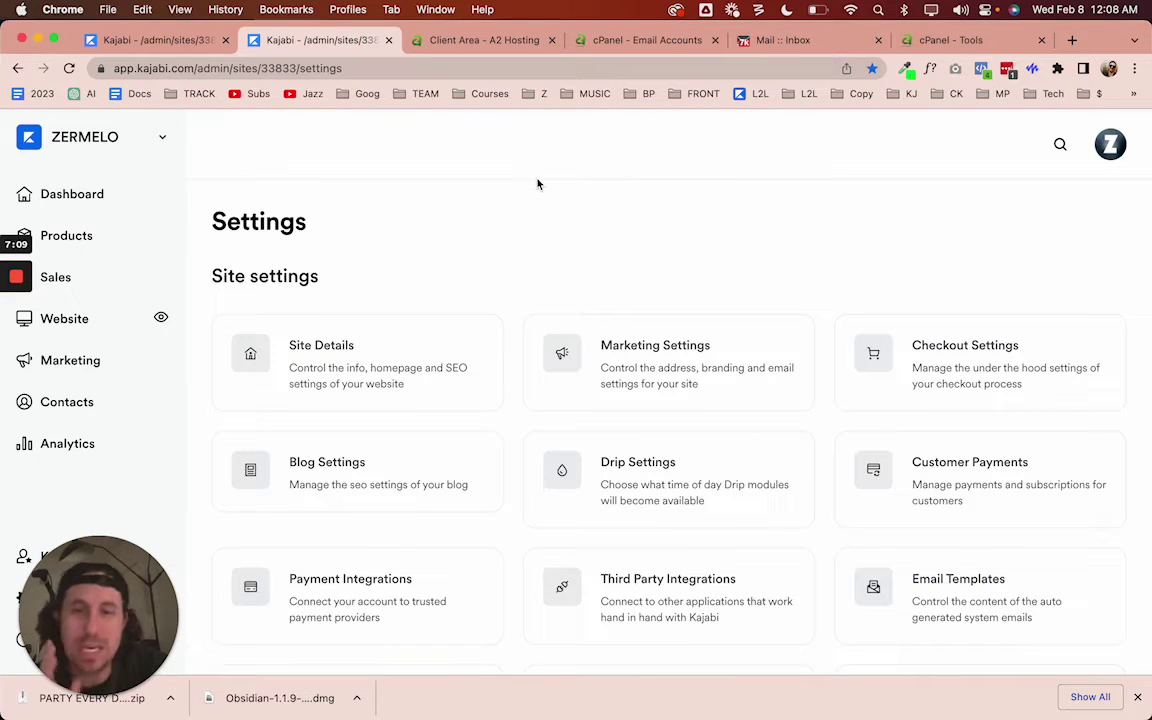
{"action": "scroll", "coordinate": [548, 198], "scroll_direction": "down", "scroll_amount": 1}
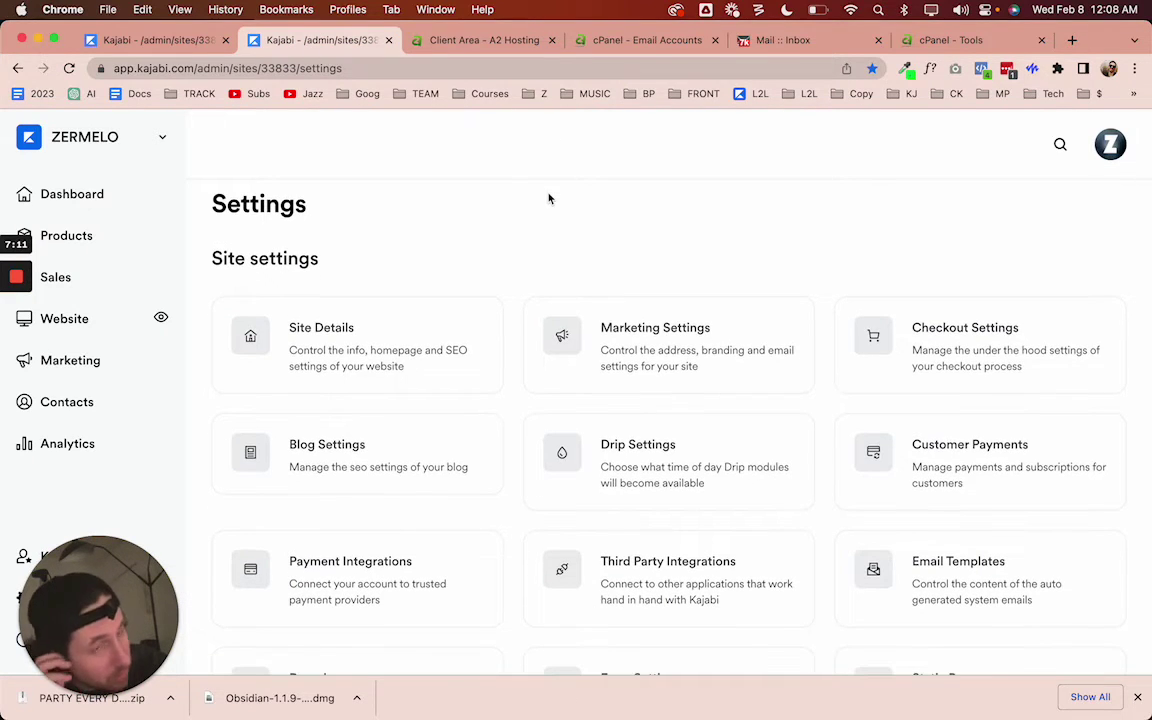
{"action": "scroll", "coordinate": [540, 231], "scroll_direction": "down", "scroll_amount": 5}
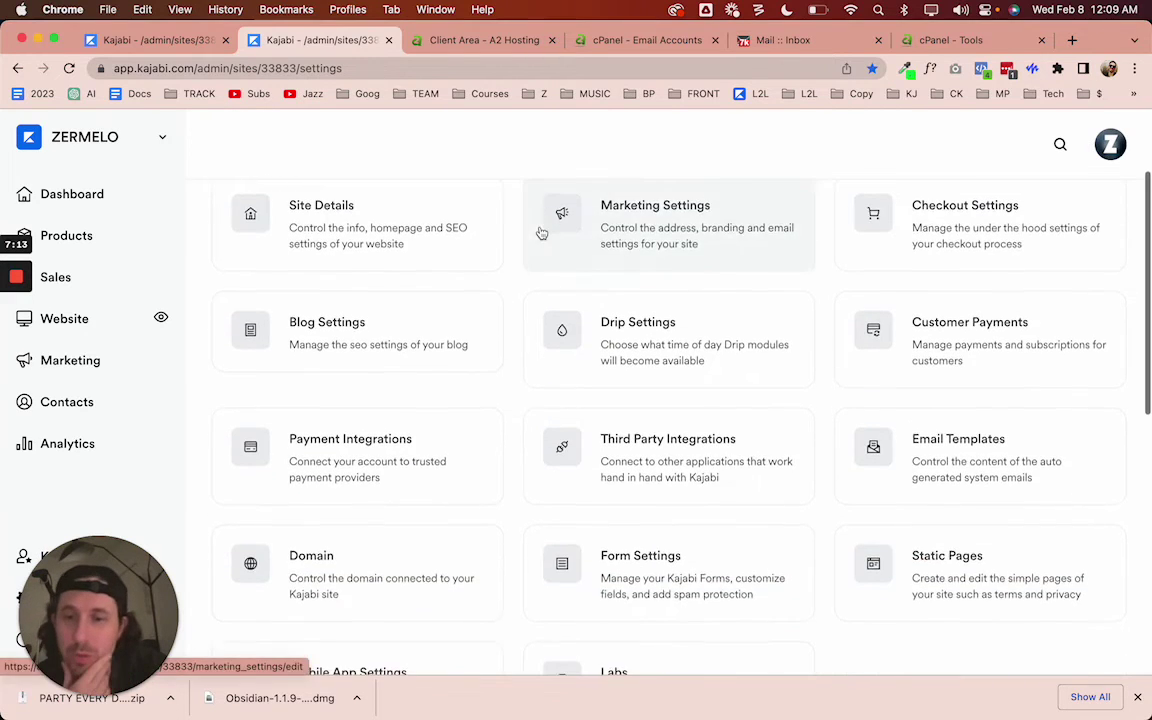
{"action": "left_click", "coordinate": [372, 538]}
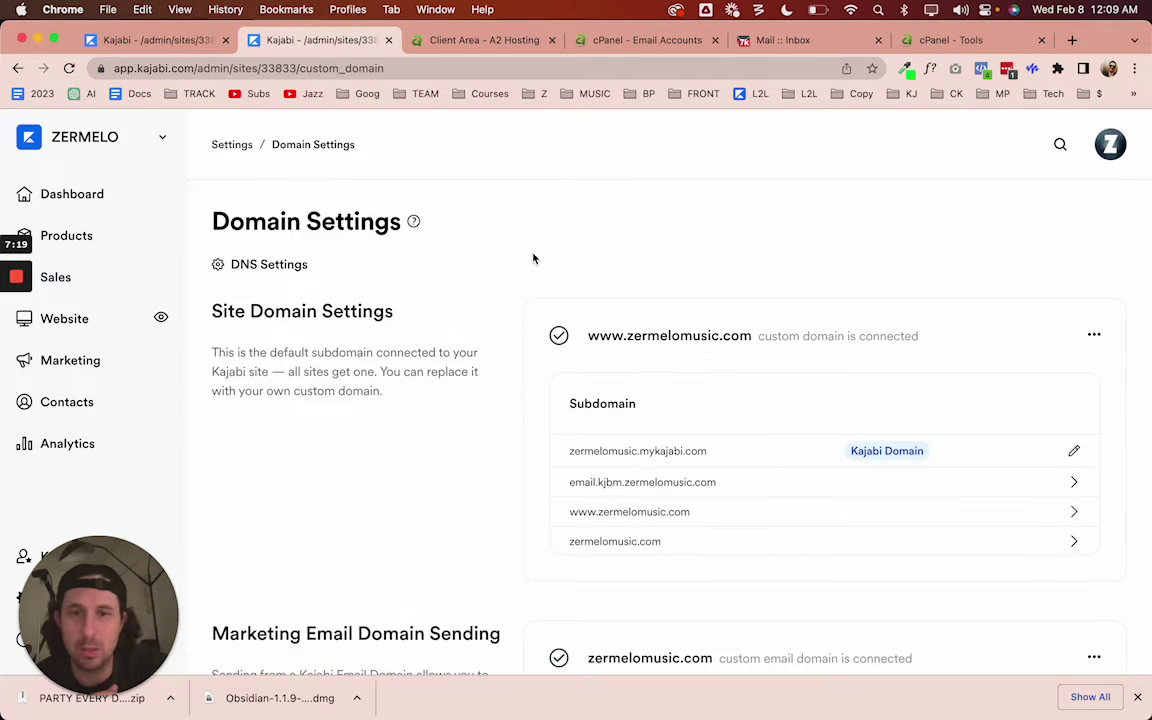
{"action": "scroll", "coordinate": [532, 260], "scroll_direction": "down", "scroll_amount": 3}
{"action": "scroll", "coordinate": [450, 275], "scroll_direction": "up", "scroll_amount": 3}
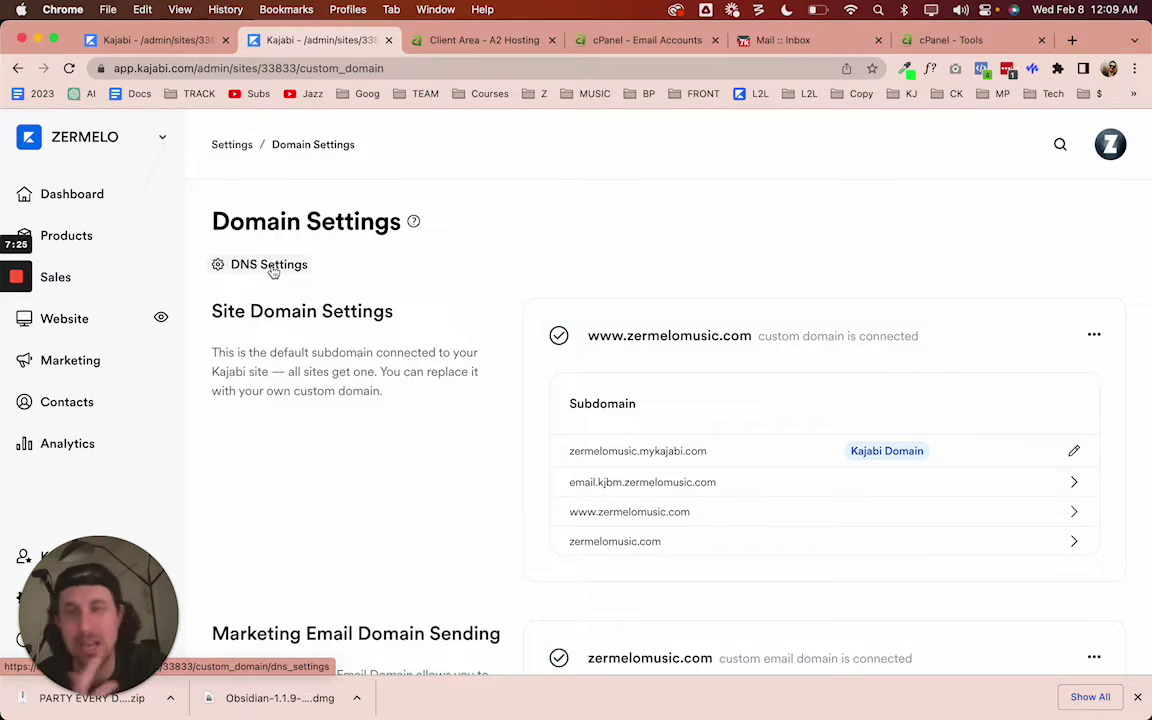
Open DNS Settings and highlight the MX records, including the two kjbm.zermelomusic.com entries.
{"action": "left_click", "coordinate": [273, 266]}
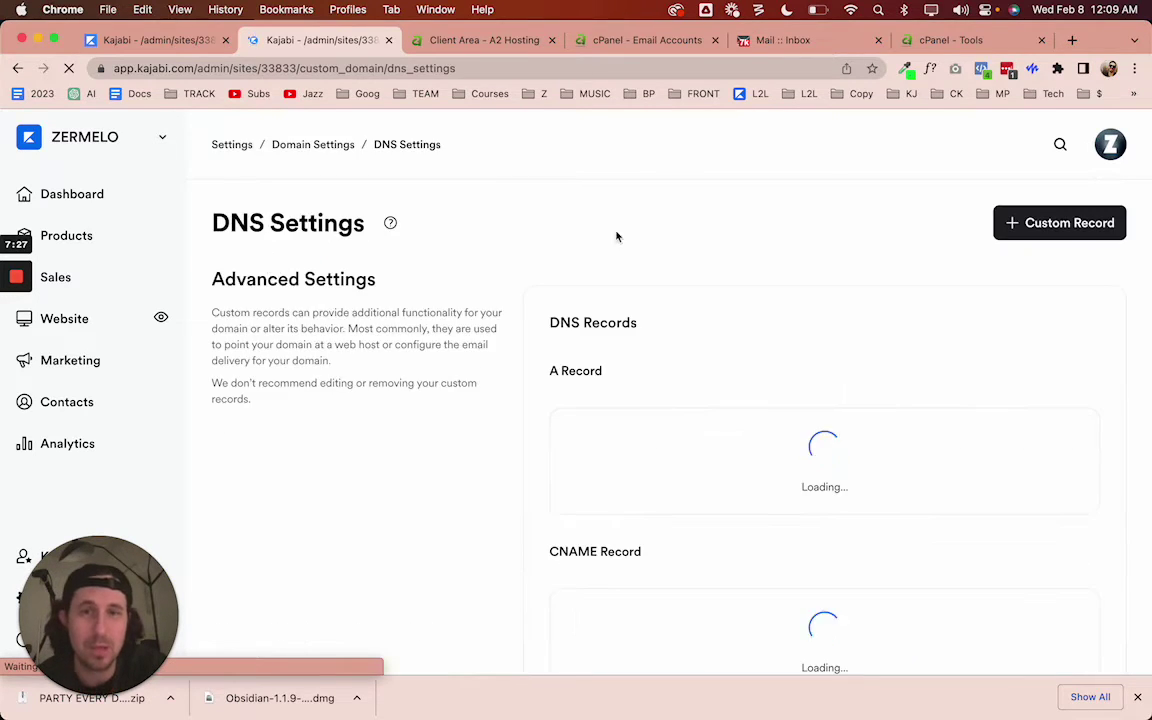
{"action": "scroll", "coordinate": [520, 307], "scroll_direction": "down", "scroll_amount": 5}
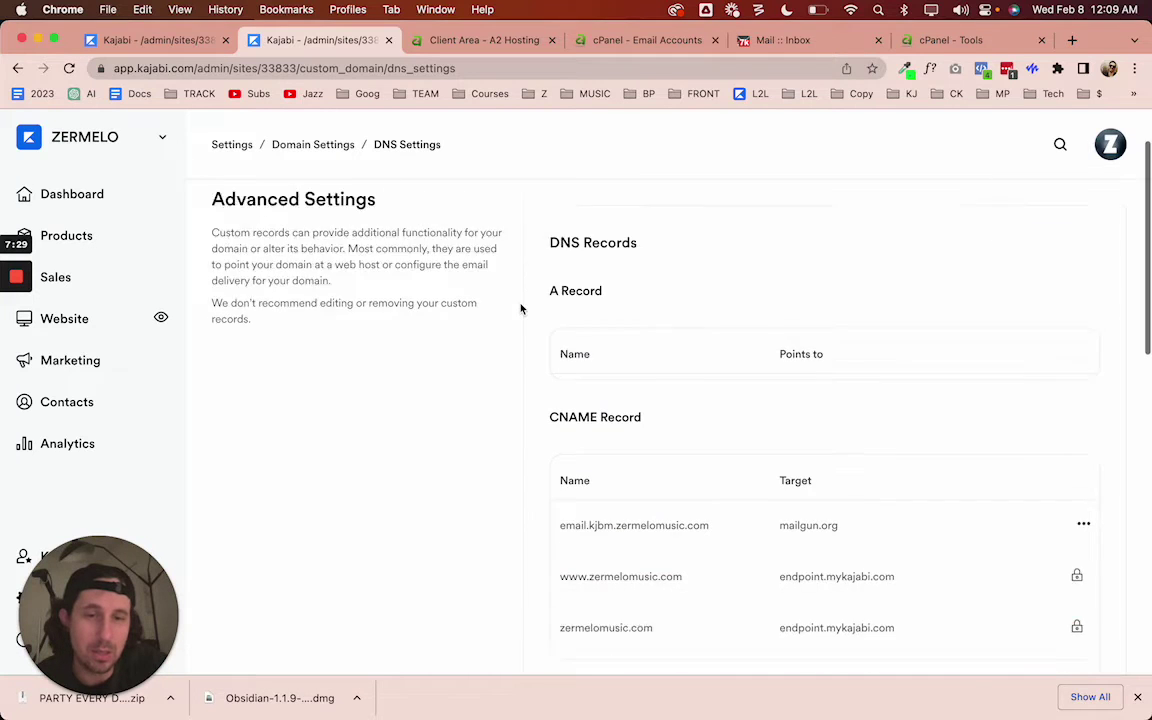
{"action": "scroll", "coordinate": [520, 308], "scroll_direction": "up", "scroll_amount": 5}
{"action": "scroll", "coordinate": [520, 308], "scroll_direction": "down", "scroll_amount": 4}
{"action": "left_click_drag", "start_coordinate": [545, 333], "coordinate": [915, 470]}
{"action": "left_click", "coordinate": [581, 330]}
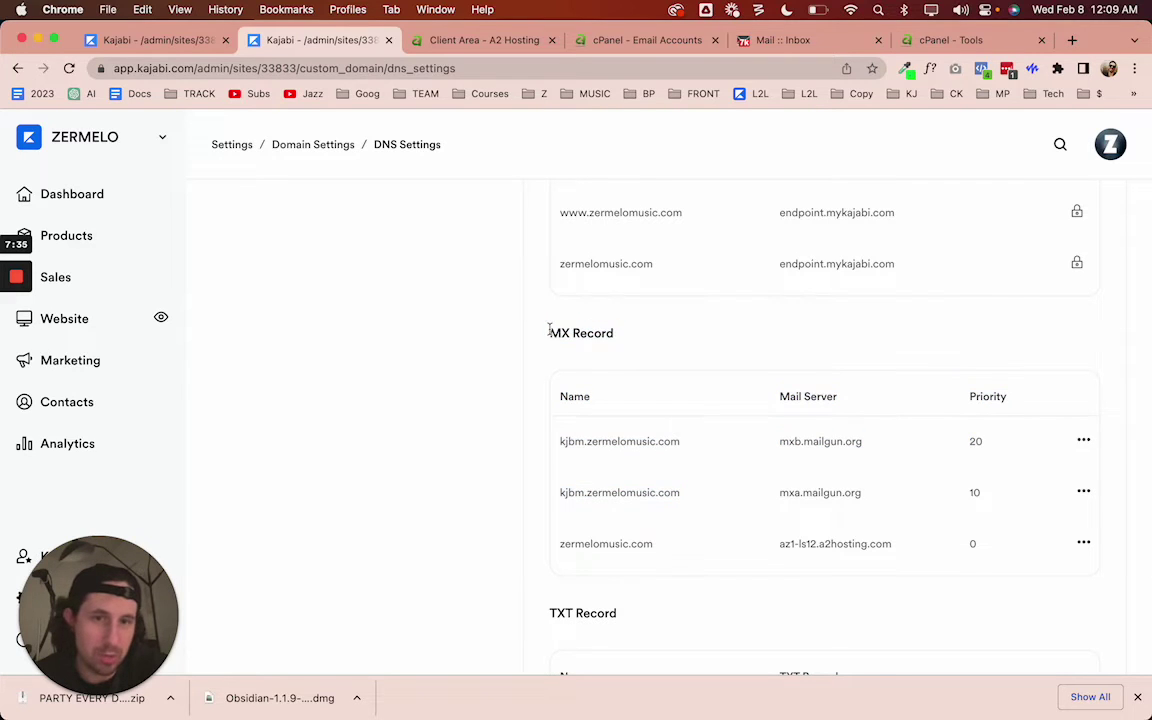
{"action": "left_click_drag", "start_coordinate": [547, 333], "coordinate": [1090, 494]}
{"action": "left_click", "coordinate": [848, 437]}
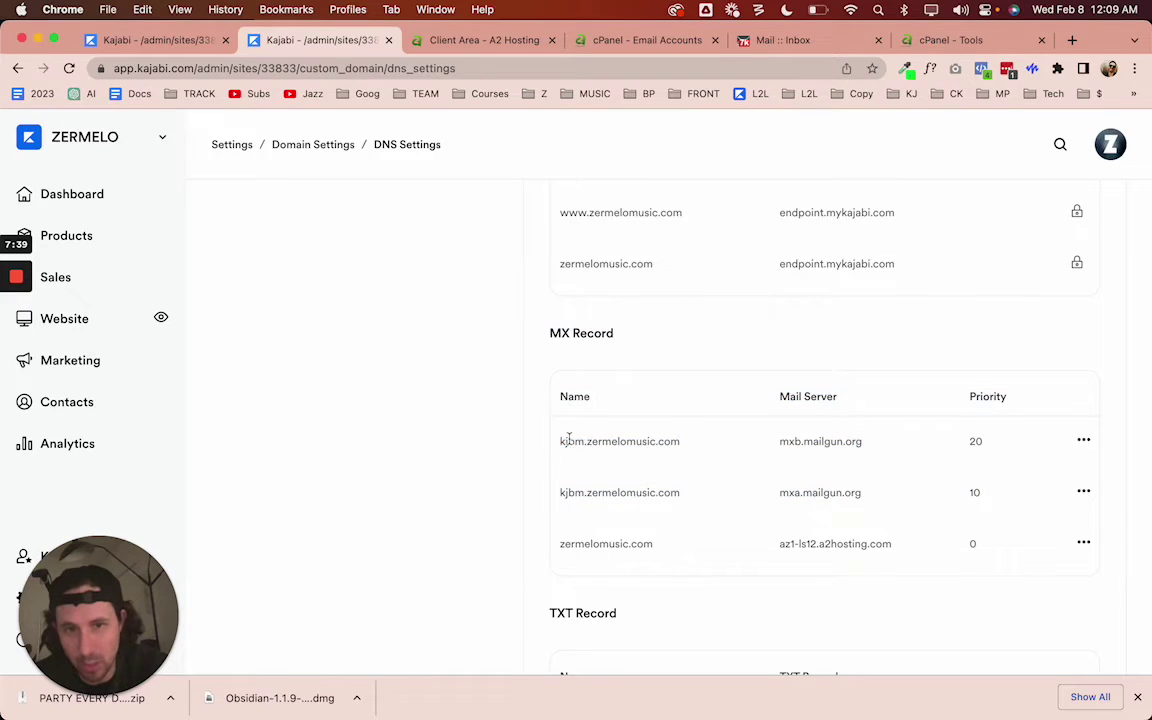
{"action": "left_click_drag", "start_coordinate": [560, 441], "coordinate": [978, 494]}
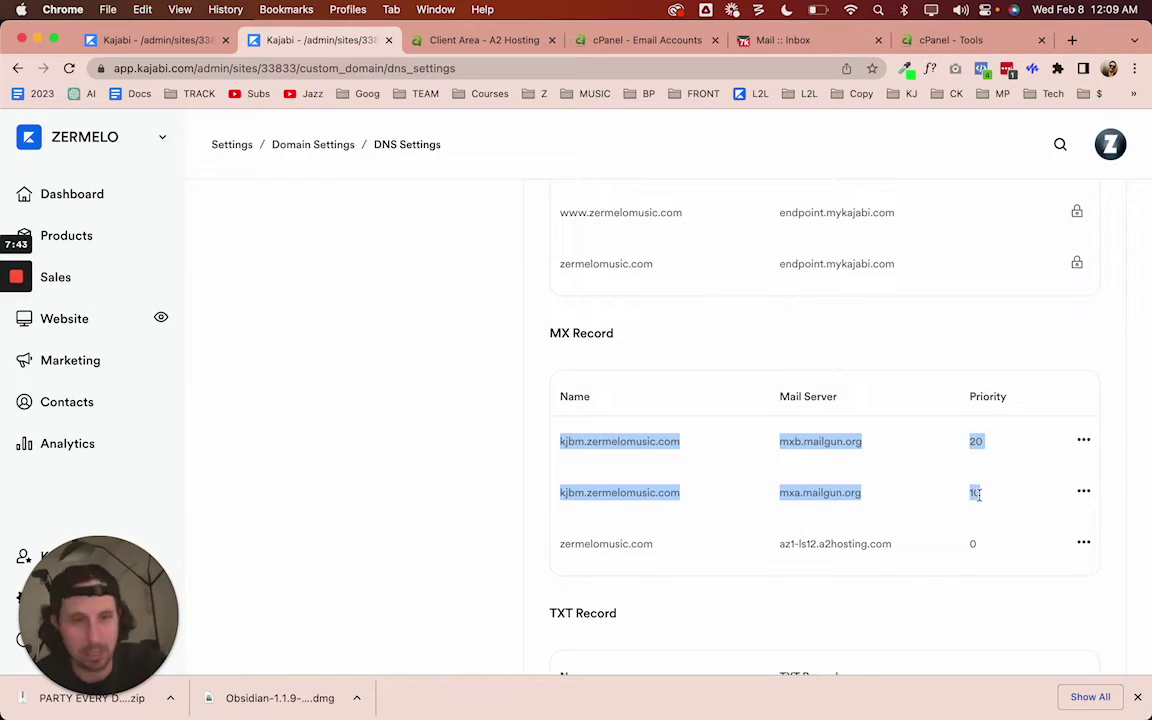
{"action": "left_click_drag", "start_coordinate": [497, 302], "coordinate": [985, 553]}
{"action": "left_click", "coordinate": [740, 602]}
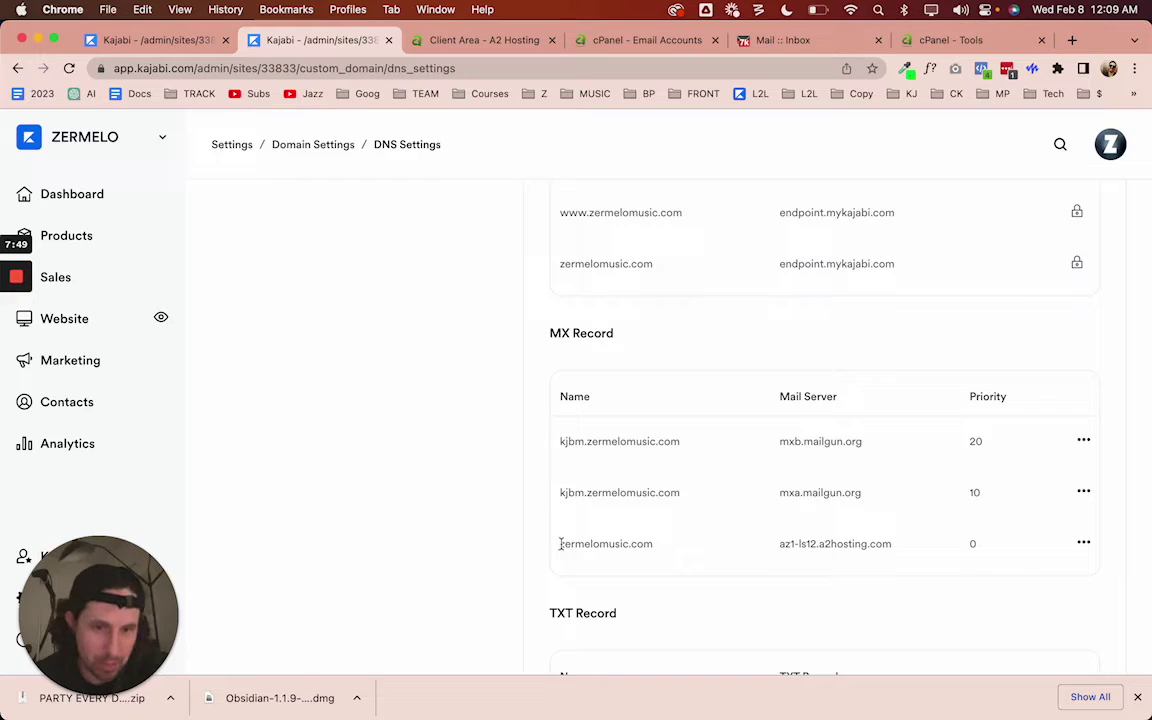
Highlight the zermelomusic.com MX record pointing to az1-ls12.a2hosting.com.
{"action": "left_click_drag", "start_coordinate": [560, 543], "coordinate": [980, 548]}
{"action": "left_click", "coordinate": [789, 547]}
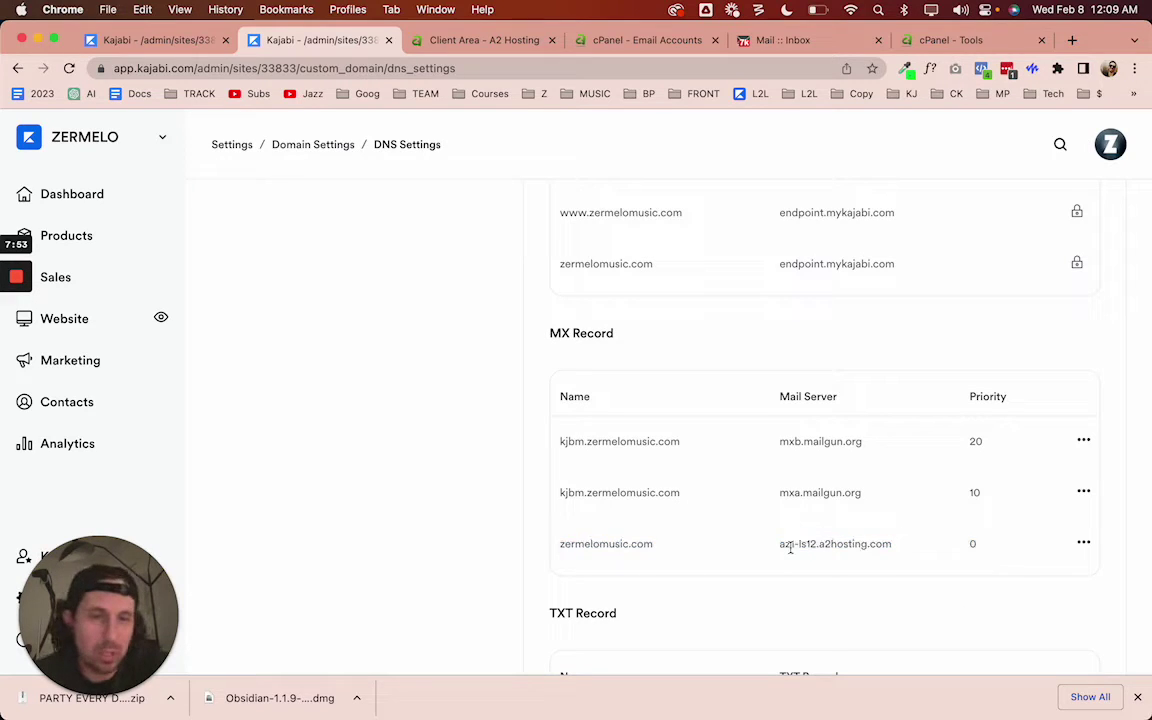
{"action": "left_click_drag", "start_coordinate": [781, 548], "coordinate": [892, 548]}
{"action": "left_click", "coordinate": [796, 607]}
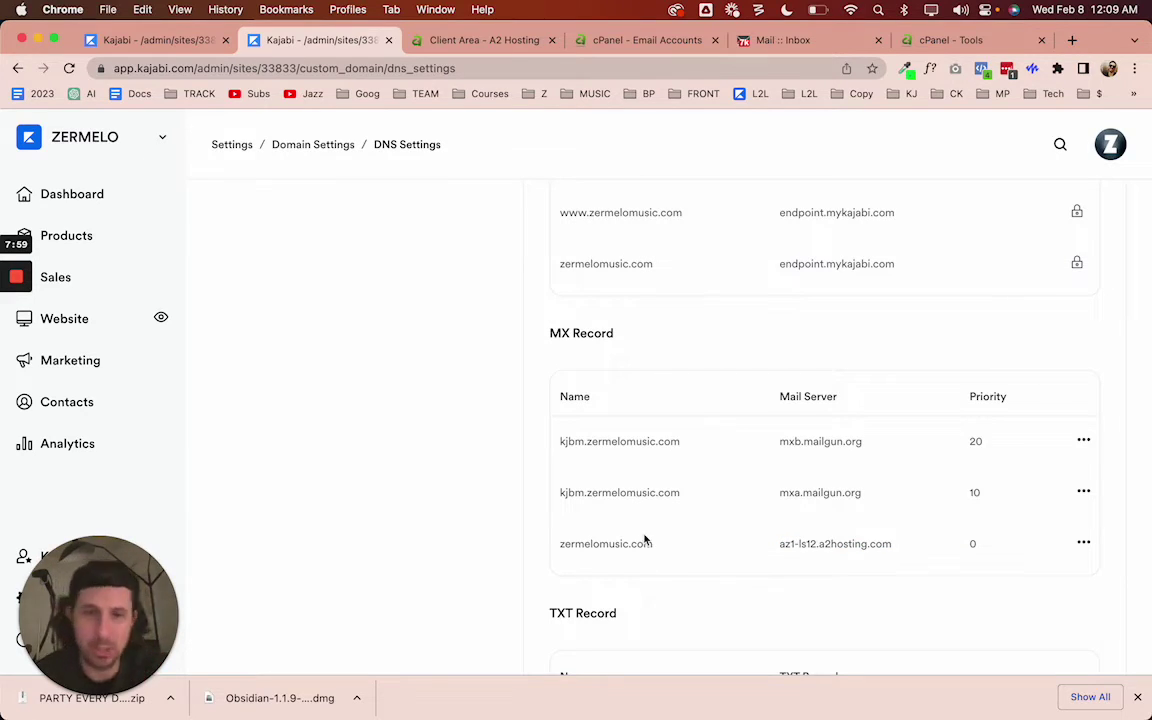
{"action": "double_click", "coordinate": [612, 545]}
{"action": "left_click", "coordinate": [593, 543]}
{"action": "double_click", "coordinate": [598, 543]}
{"action": "left_click", "coordinate": [606, 543]}
{"action": "double_click", "coordinate": [606, 543]}
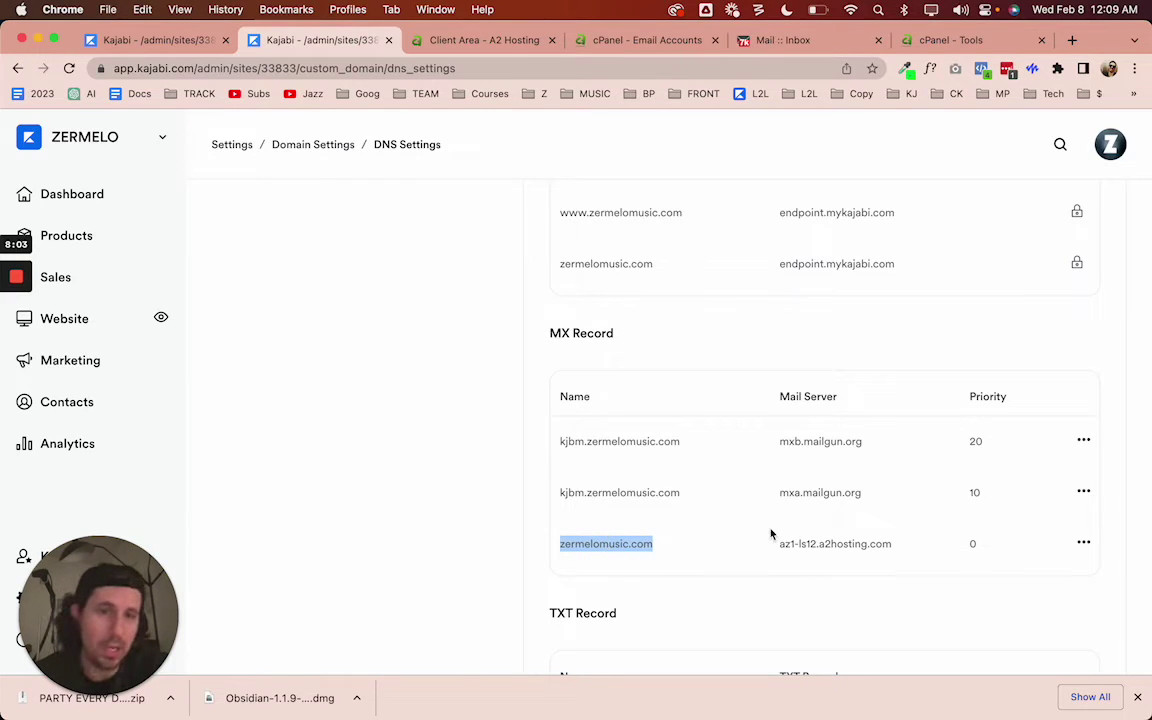
{"action": "triple_click", "coordinate": [812, 544]}
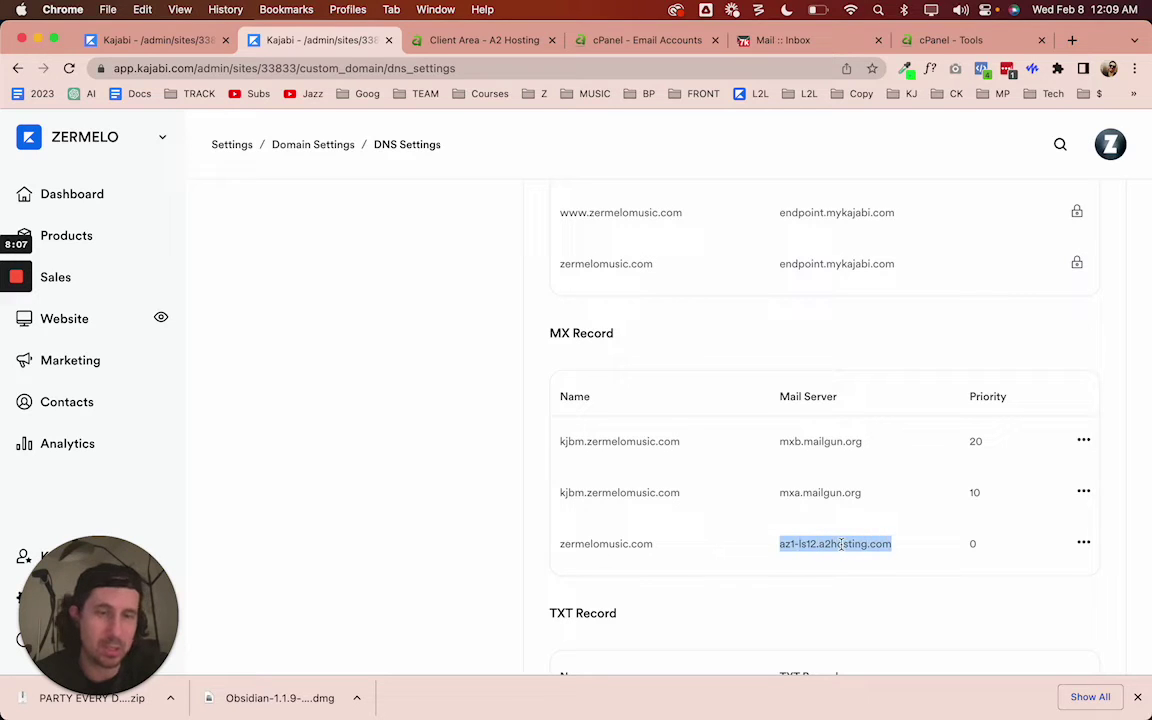
{"action": "left_click", "coordinate": [980, 542]}
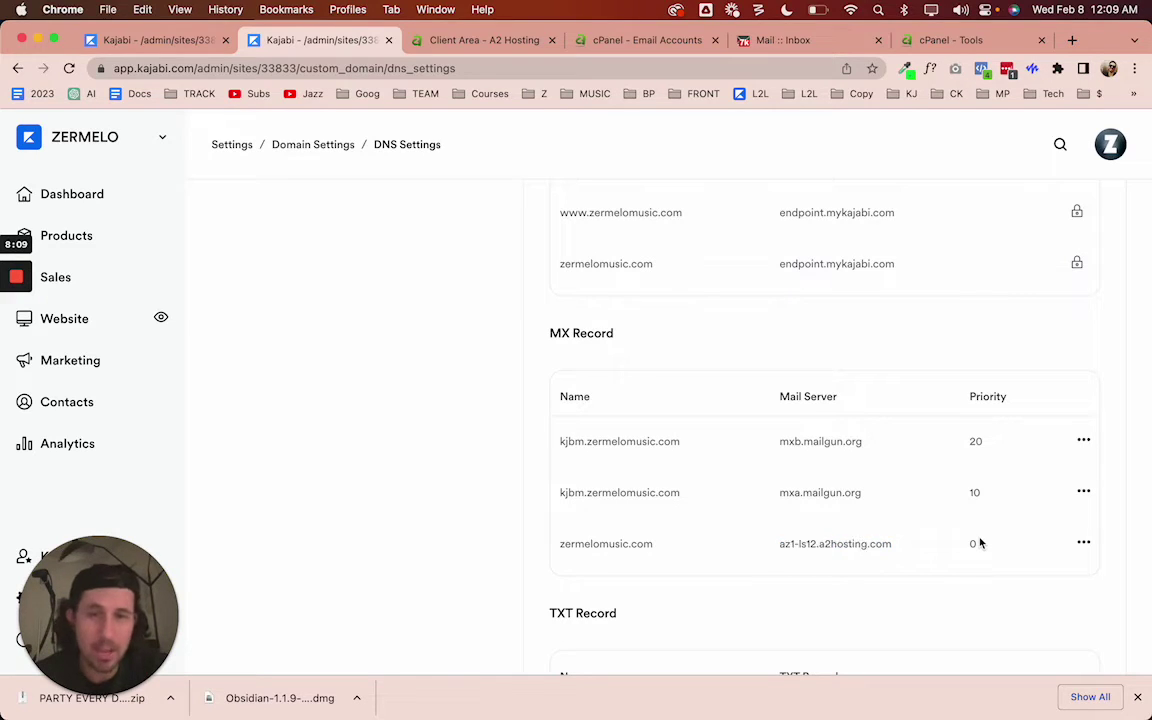
{"action": "double_click", "coordinate": [588, 542]}
{"action": "left_click", "coordinate": [619, 544]}
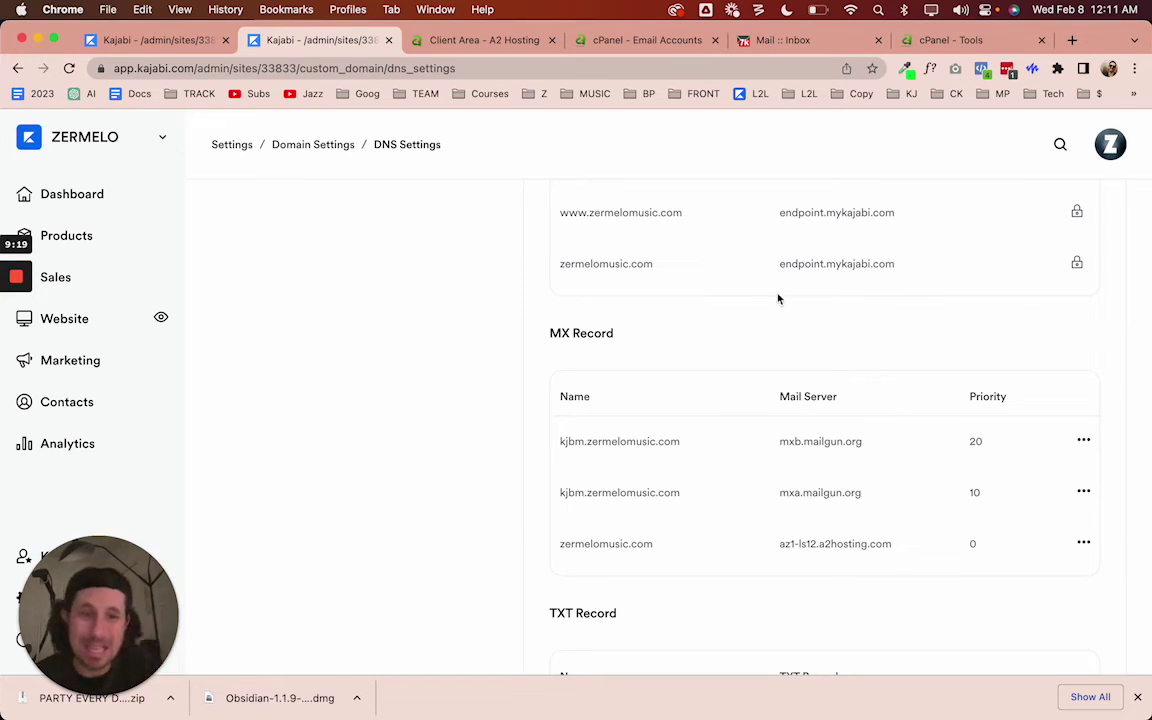
{"action": "scroll", "coordinate": [668, 378], "scroll_direction": "up", "scroll_amount": 10}
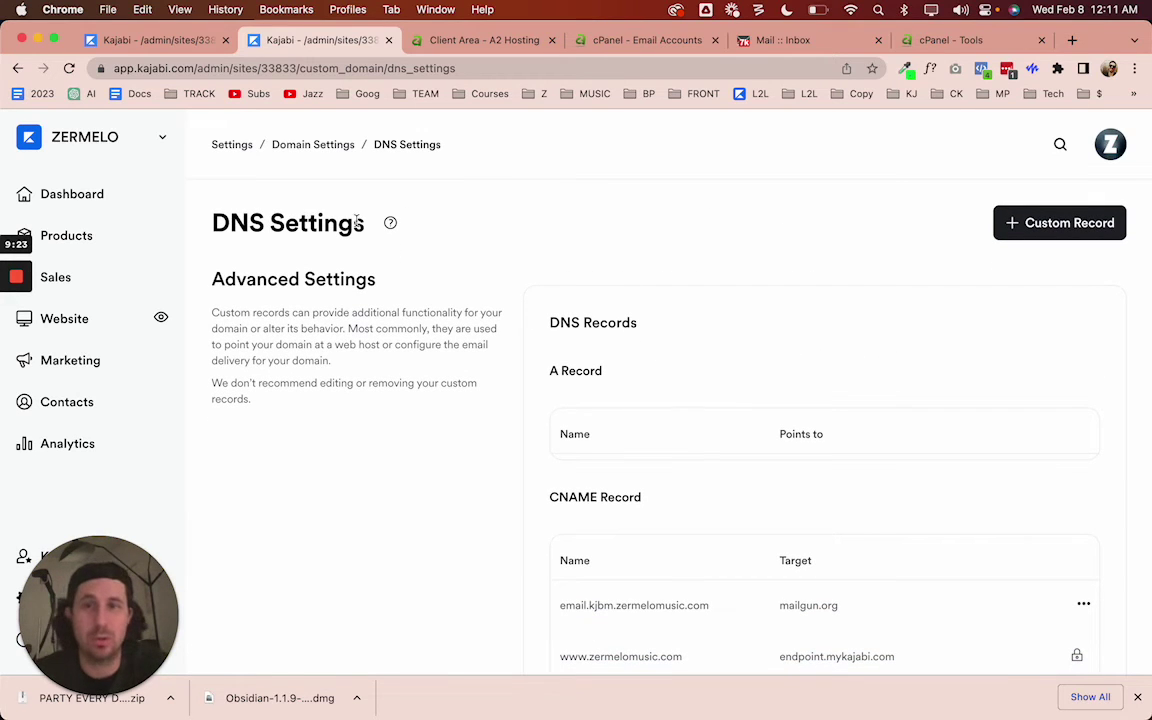
Highlight the DNS Settings introduction and scroll the records, then switch to the webmail inbox.
{"action": "left_click_drag", "start_coordinate": [213, 222], "coordinate": [465, 411]}
{"action": "left_click", "coordinate": [465, 411]}
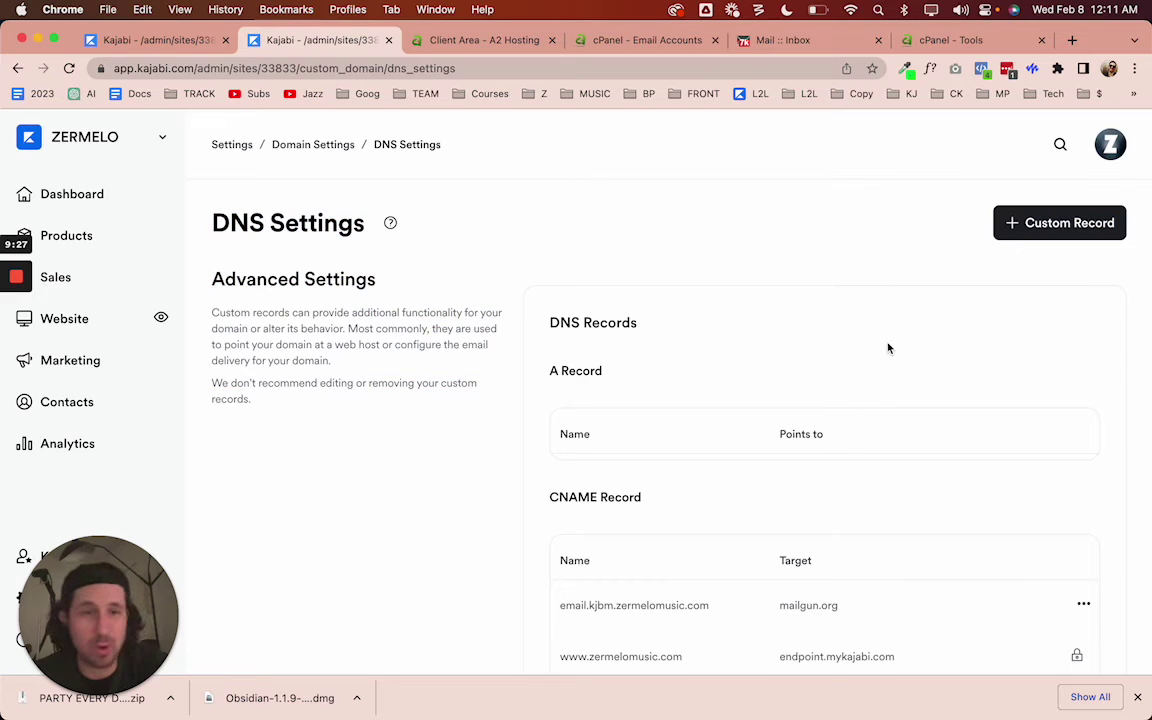
{"action": "scroll", "coordinate": [887, 345], "scroll_direction": "down", "scroll_amount": 10}
{"action": "scroll", "coordinate": [887, 347], "scroll_direction": "up", "scroll_amount": 3}
{"action": "scroll", "coordinate": [887, 347], "scroll_direction": "down", "scroll_amount": 3}
{"action": "scroll", "coordinate": [887, 347], "scroll_direction": "up", "scroll_amount": 10}
{"action": "scroll", "coordinate": [887, 347], "scroll_direction": "down", "scroll_amount": 10}
{"action": "scroll", "coordinate": [888, 347], "scroll_direction": "up", "scroll_amount": 10}
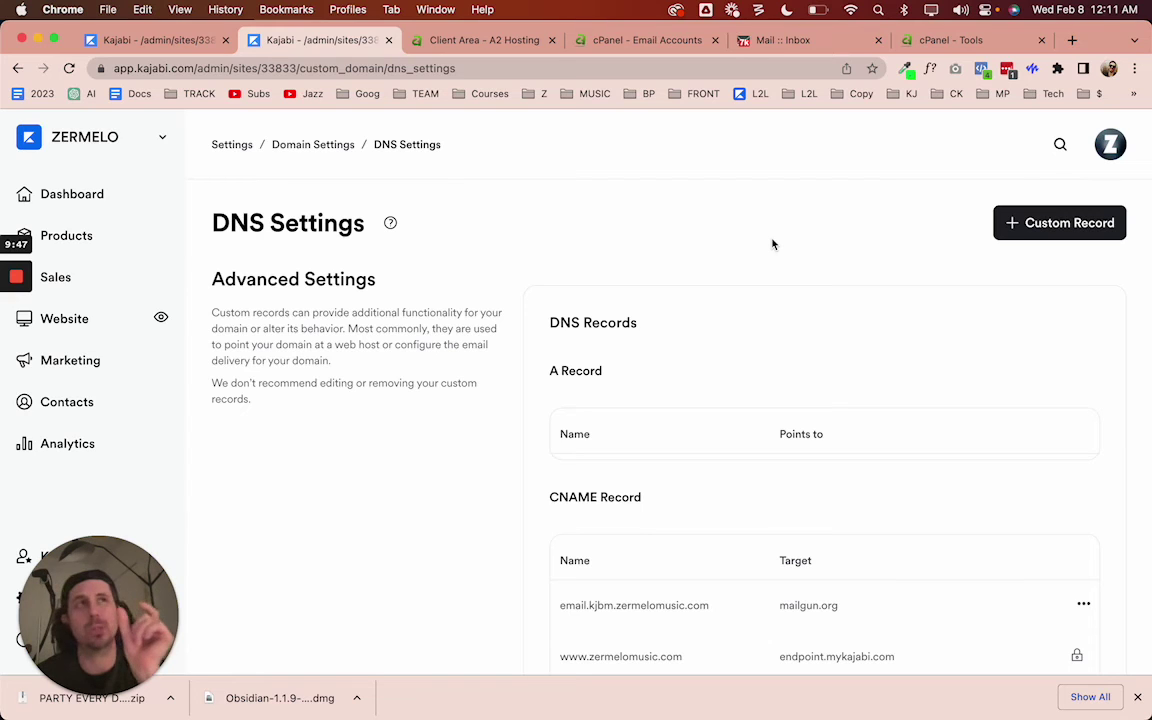
{"action": "left_click", "coordinate": [740, 40]}
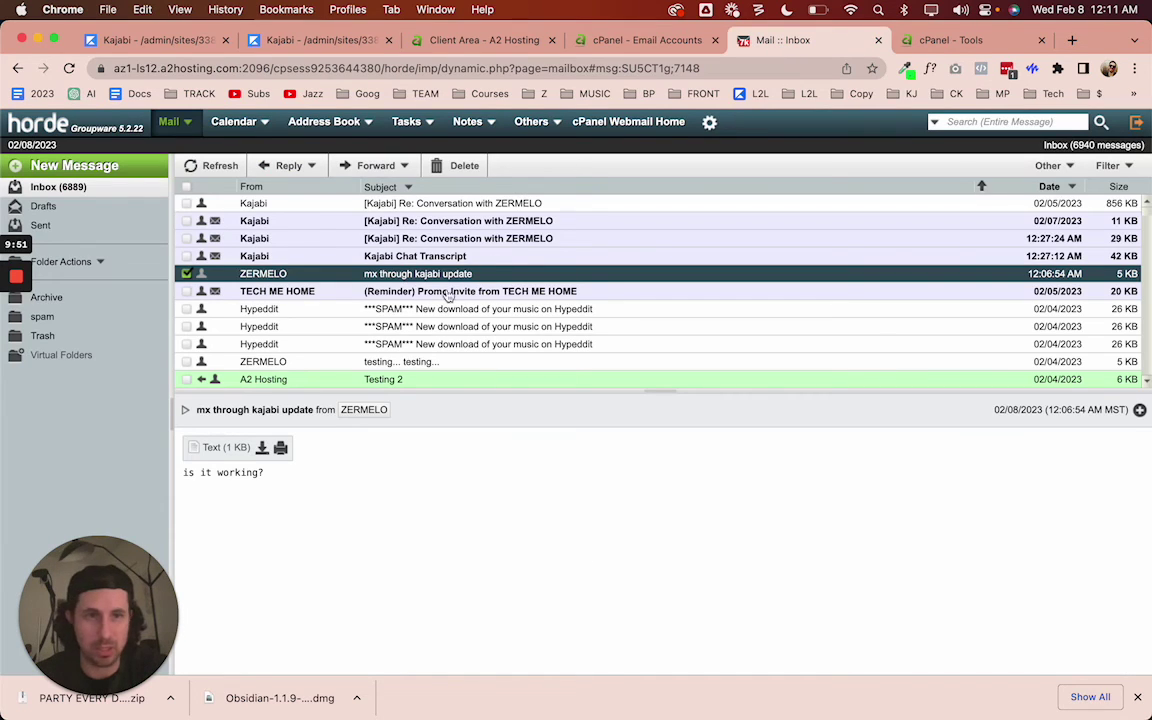
{"action": "scroll", "coordinate": [553, 207], "scroll_direction": "down", "scroll_amount": 5}
{"action": "scroll", "coordinate": [553, 207], "scroll_direction": "up", "scroll_amount": 5}
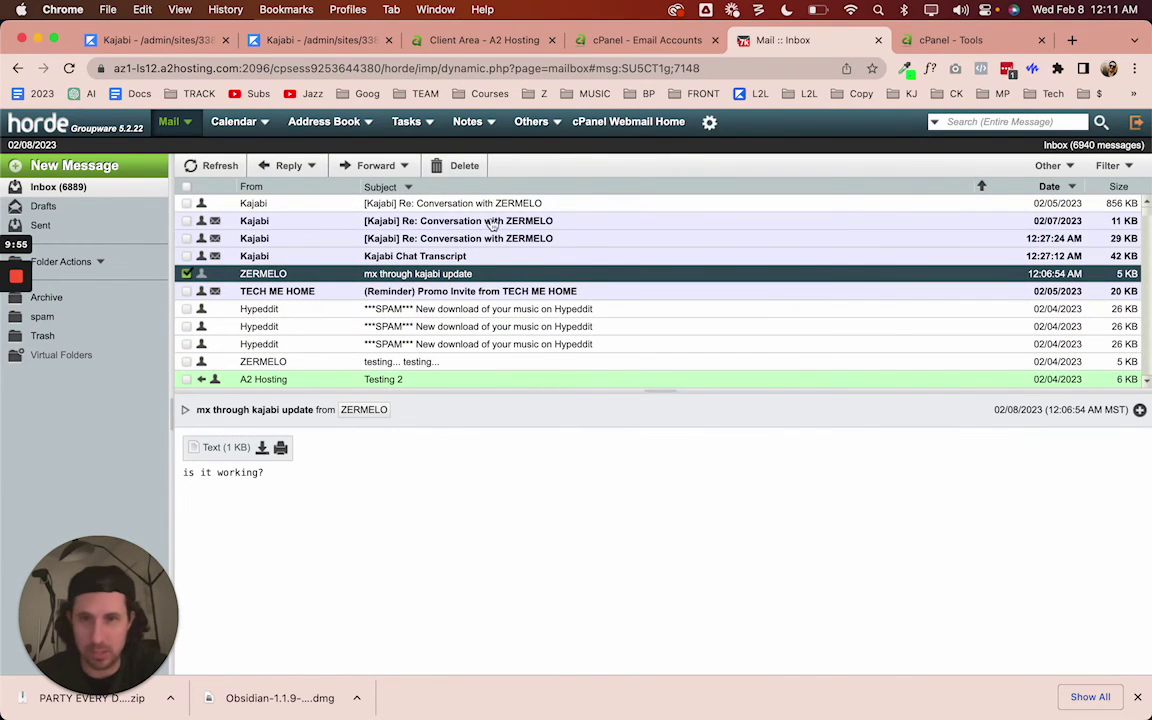
{"action": "mouse_move", "coordinate": [481, 158]}
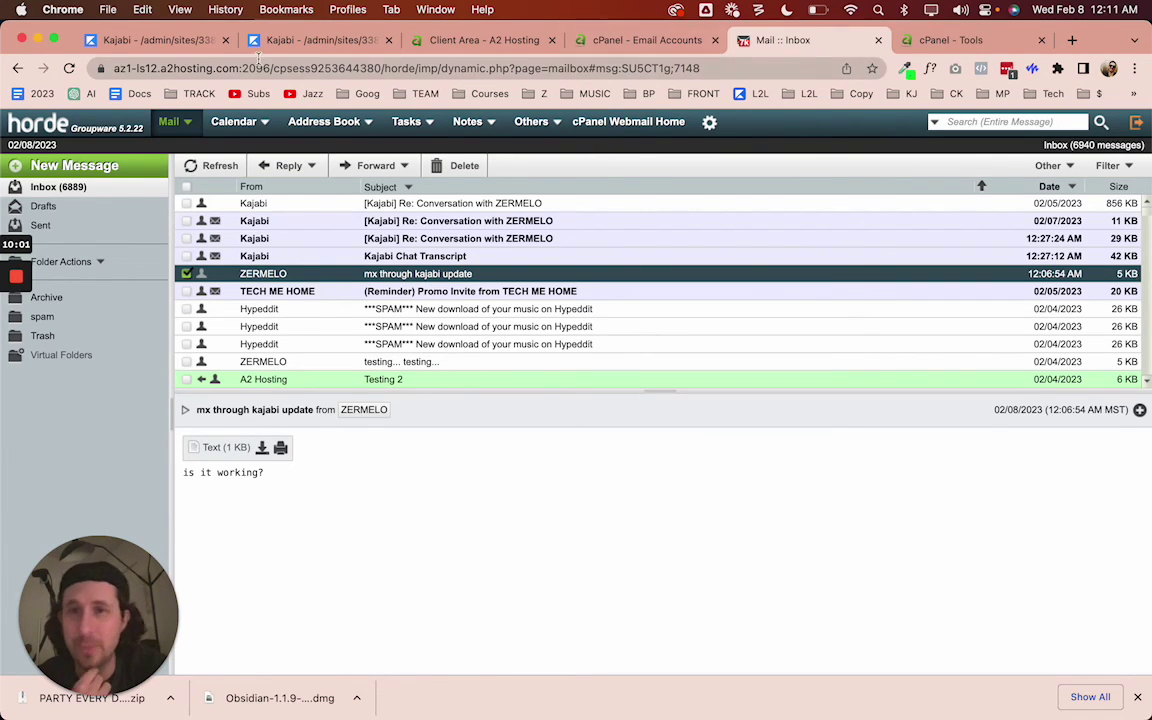
Back in Kajabi DNS Settings, choose Custom Record > MX Record to open Add MX Record.
{"action": "left_click", "coordinate": [302, 41]}
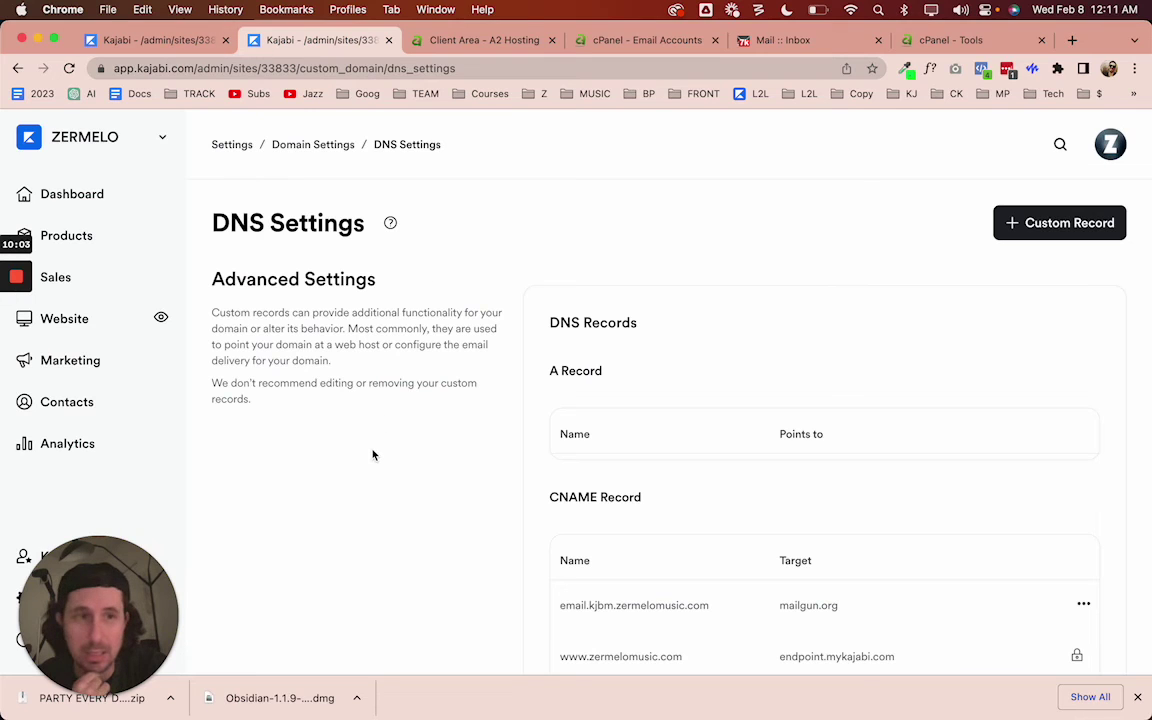
{"action": "scroll", "coordinate": [373, 455], "scroll_direction": "down", "scroll_amount": 5}
{"action": "scroll", "coordinate": [378, 452], "scroll_direction": "up", "scroll_amount": 5}
{"action": "left_click", "coordinate": [1053, 225]}
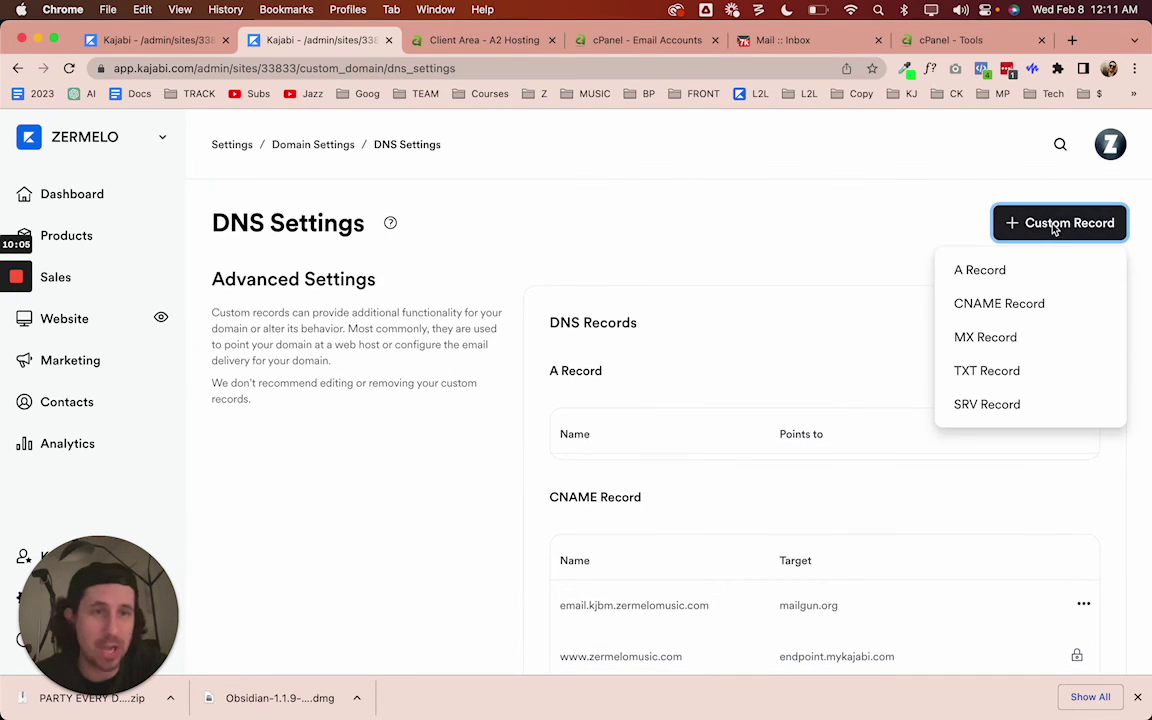
{"action": "left_click", "coordinate": [1000, 341]}
Enter '@' as the name then erase it, leaving name, mail server and priority blank.
{"action": "left_click", "coordinate": [379, 330]}
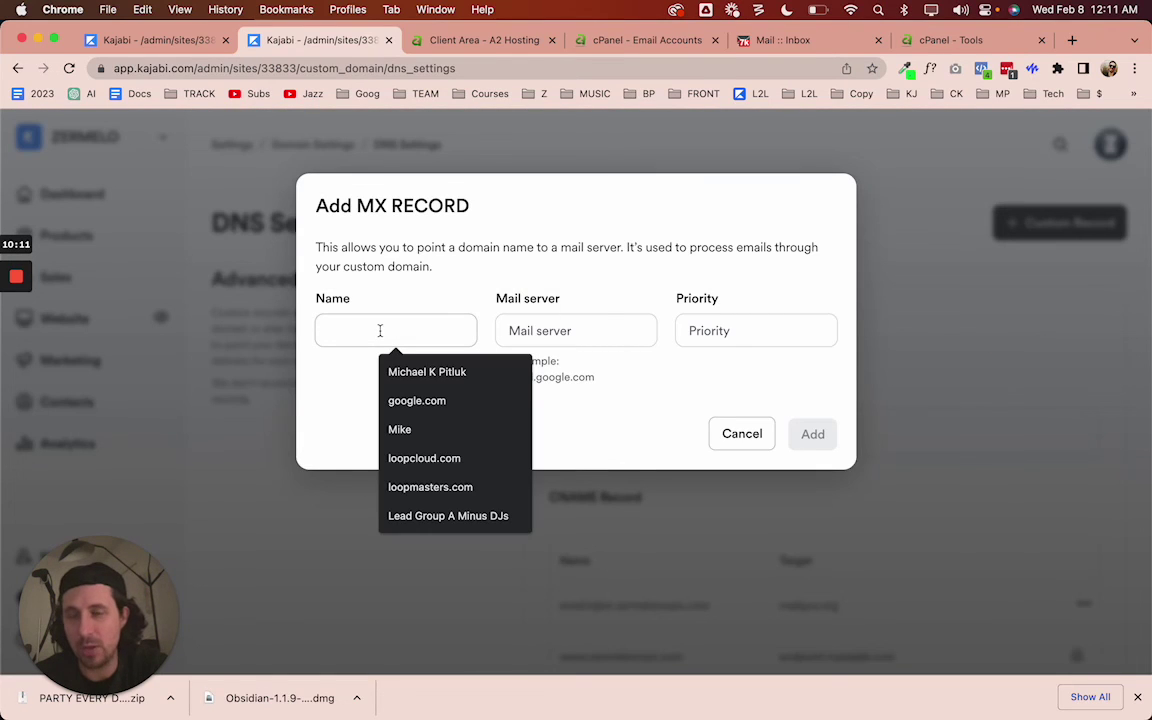
{"action": "type", "text": "@"}
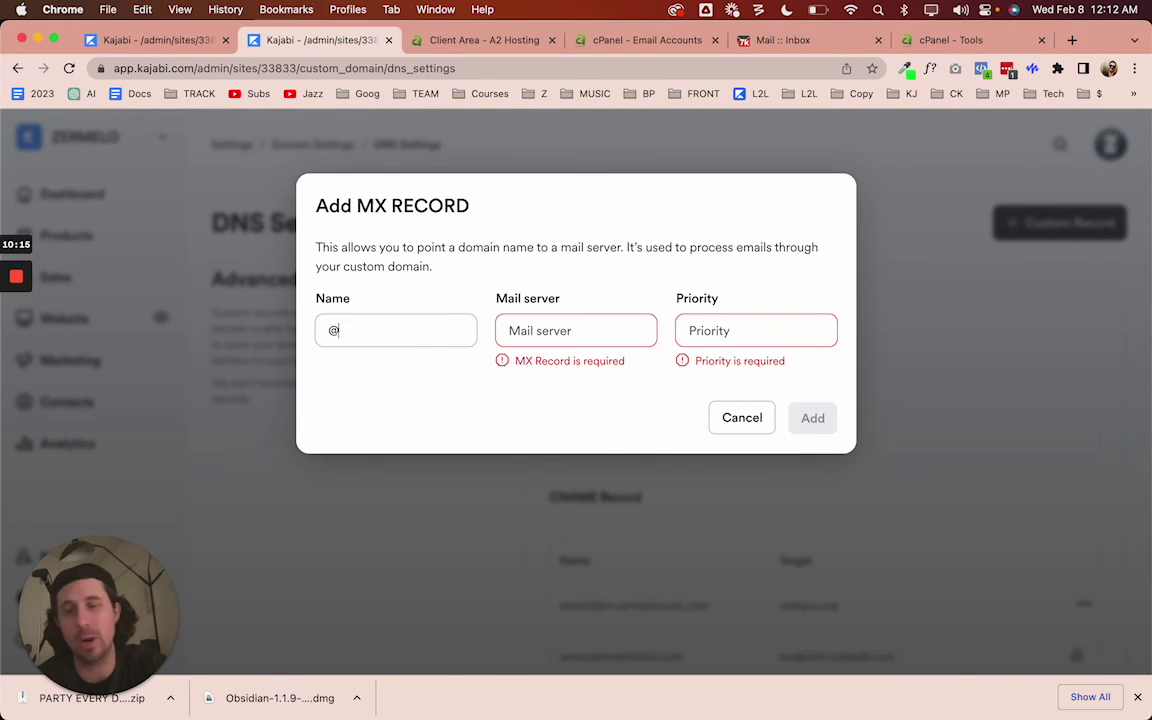
{"action": "key", "text": "BackSpace"}
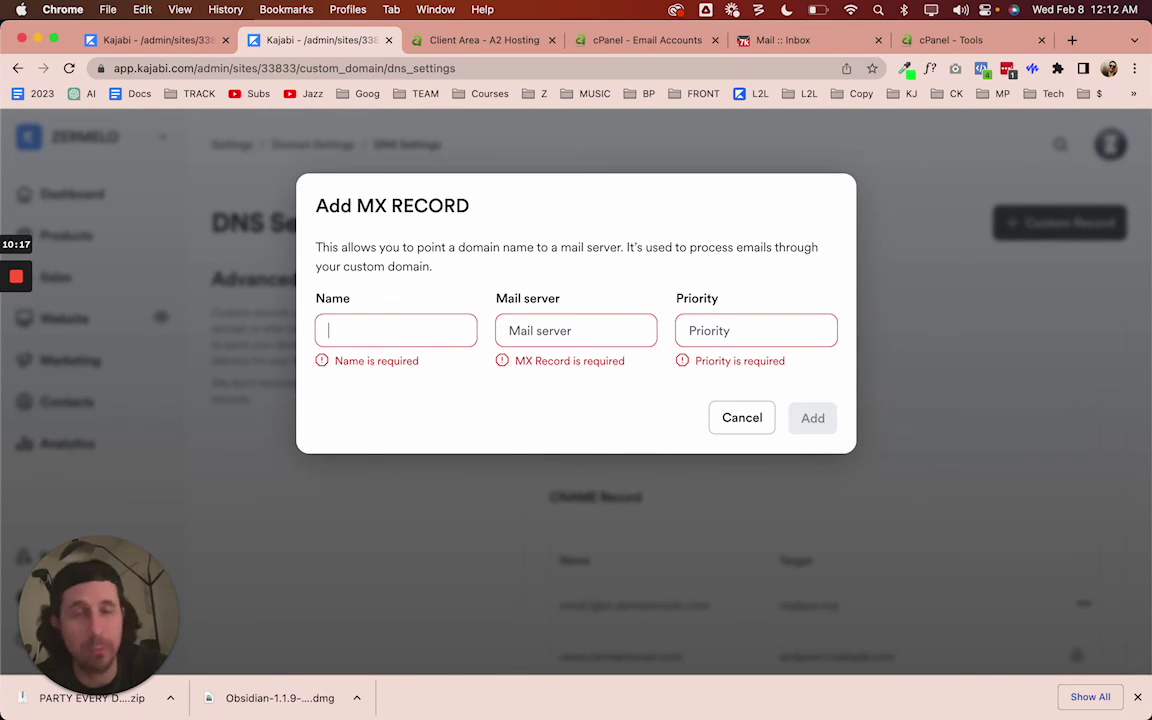
{"action": "left_click", "coordinate": [567, 336]}
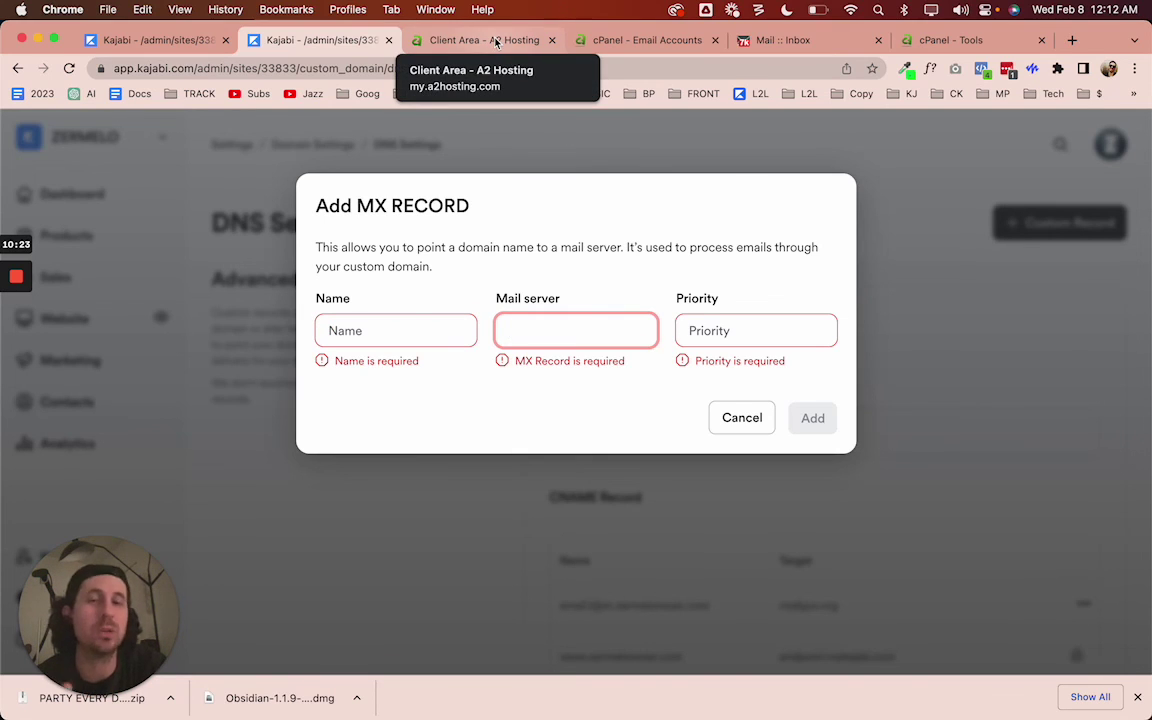
{"action": "left_click", "coordinate": [752, 328]}
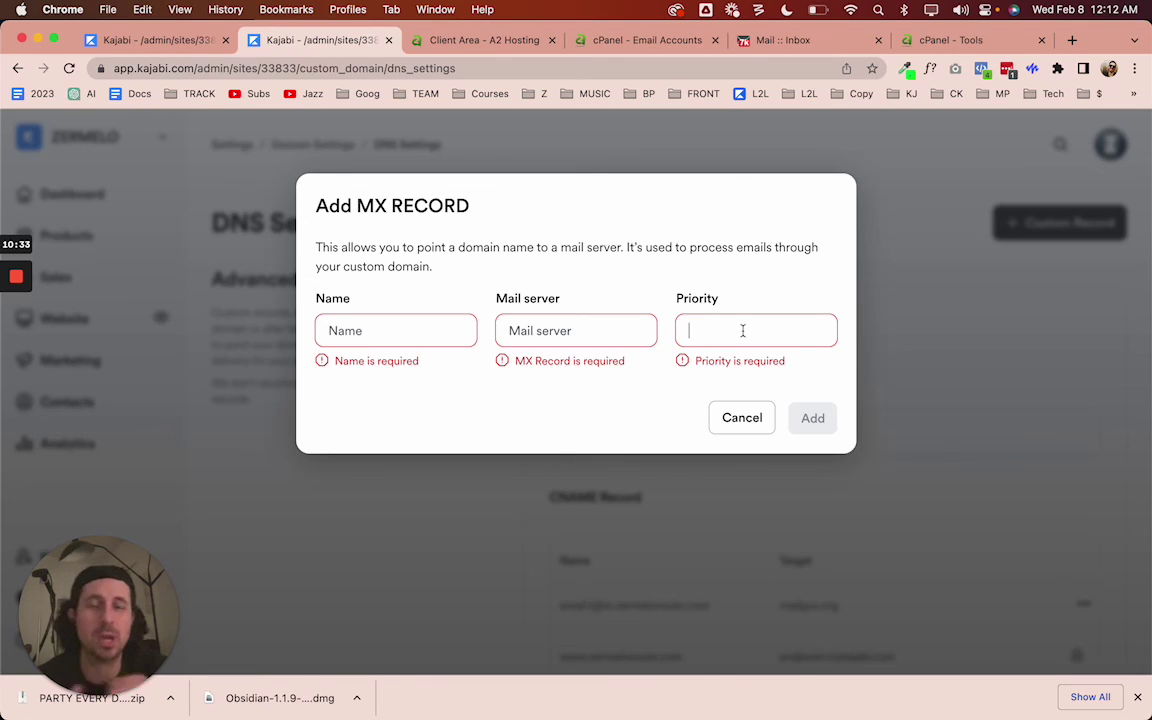
Cancel the Add MX Record dialog without saving, returning to the DNS record lists.
{"action": "left_click", "coordinate": [741, 420]}
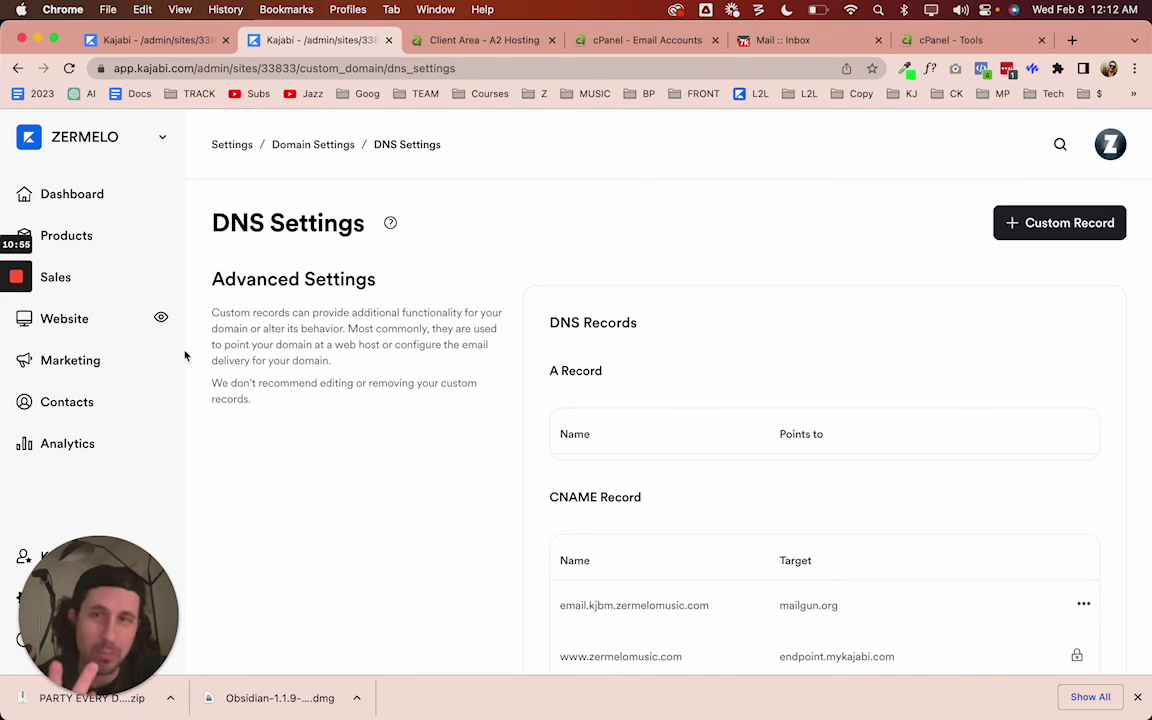
{"action": "mouse_move", "coordinate": [18, 280]}
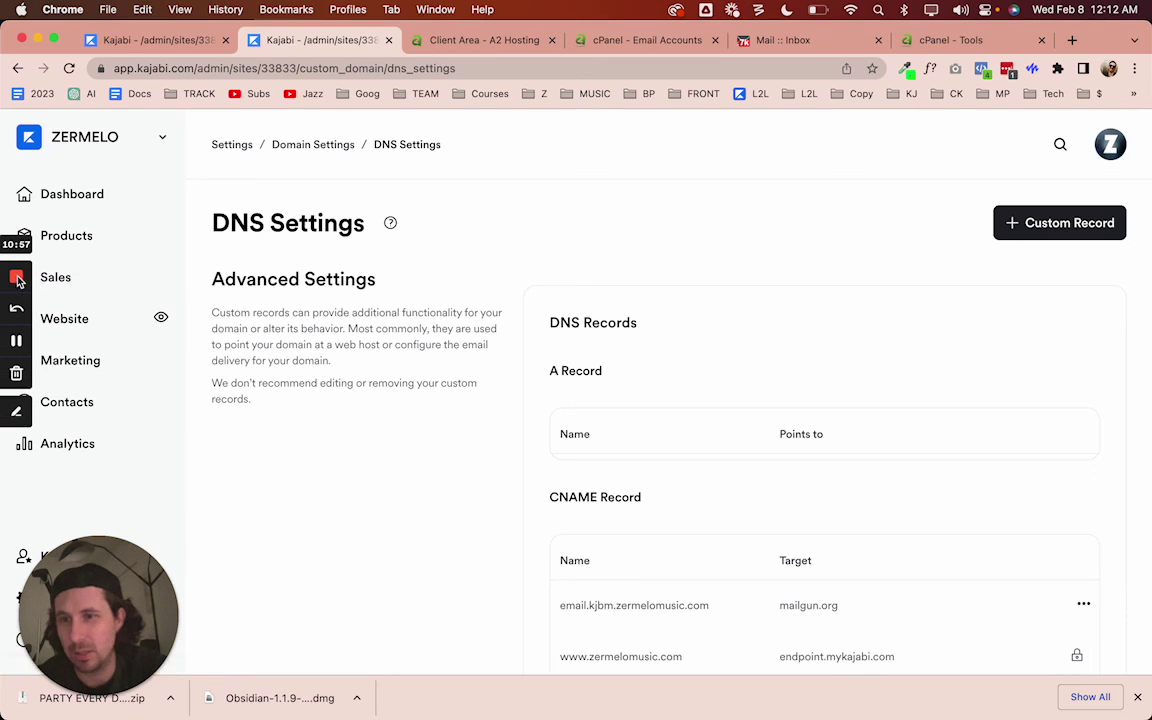